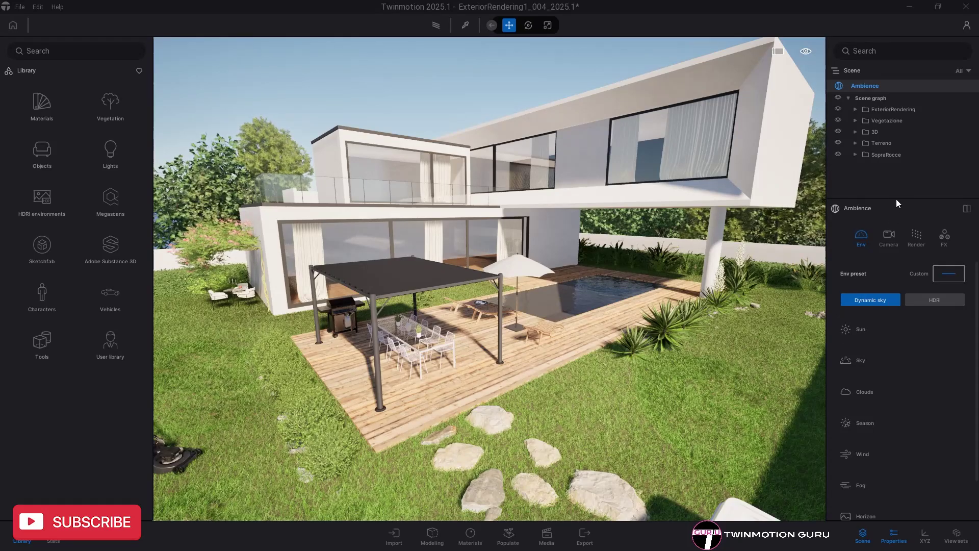
Try the HDRI sky environment and return to the dynamic sky.
{"action": "left_click_drag", "start_coordinate": [896, 200], "coordinate": [896, 168]}
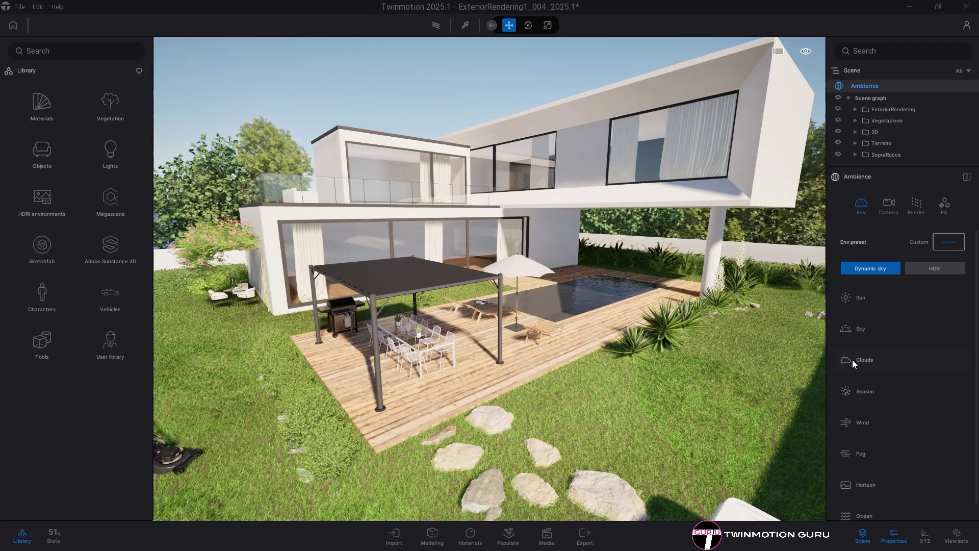
{"action": "left_click", "coordinate": [928, 268]}
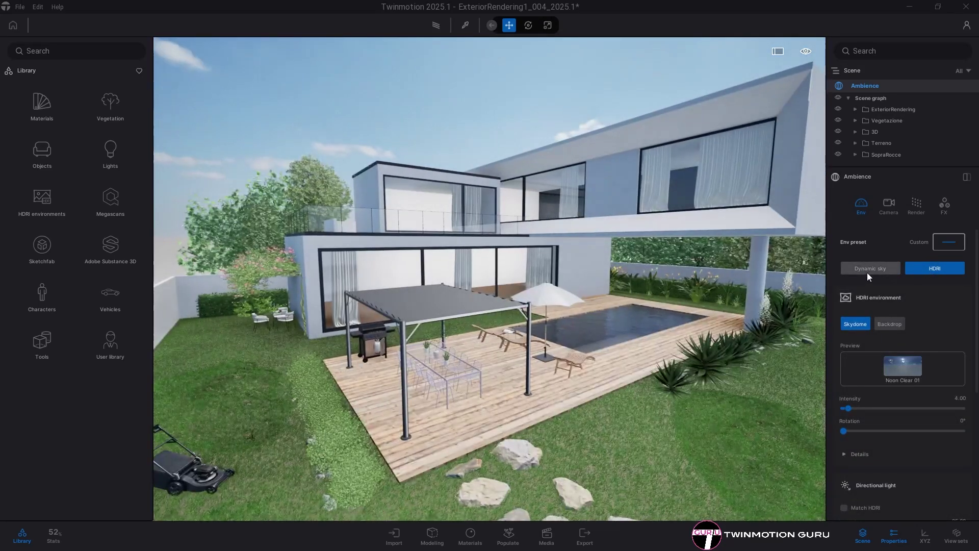
{"action": "left_click", "coordinate": [867, 269]}
{"action": "right_click_drag", "start_coordinate": [685, 312], "coordinate": [729, 345]}
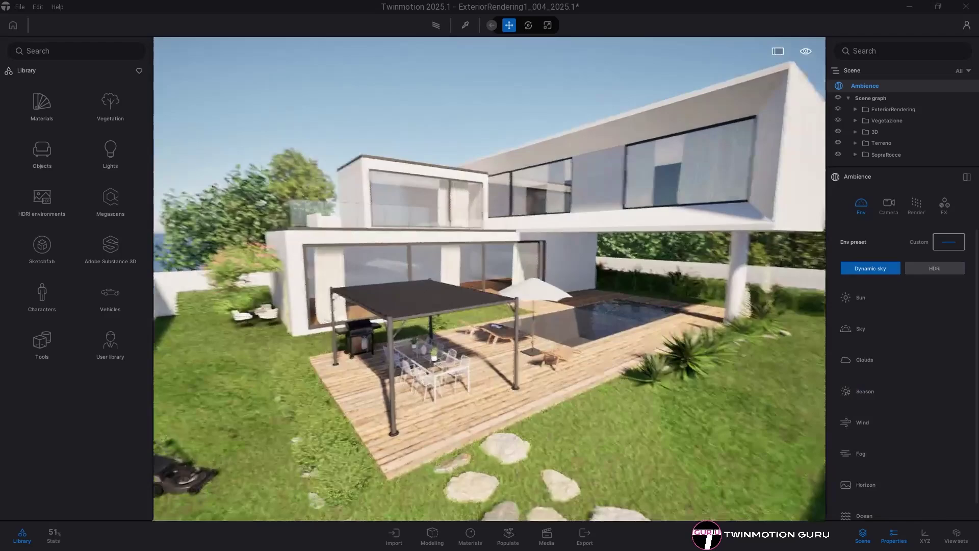
Switch the clouds to volumetric mode, increase cloud cover and raise the cloud layer to about 1970 m.
{"action": "left_click", "coordinate": [869, 359]}
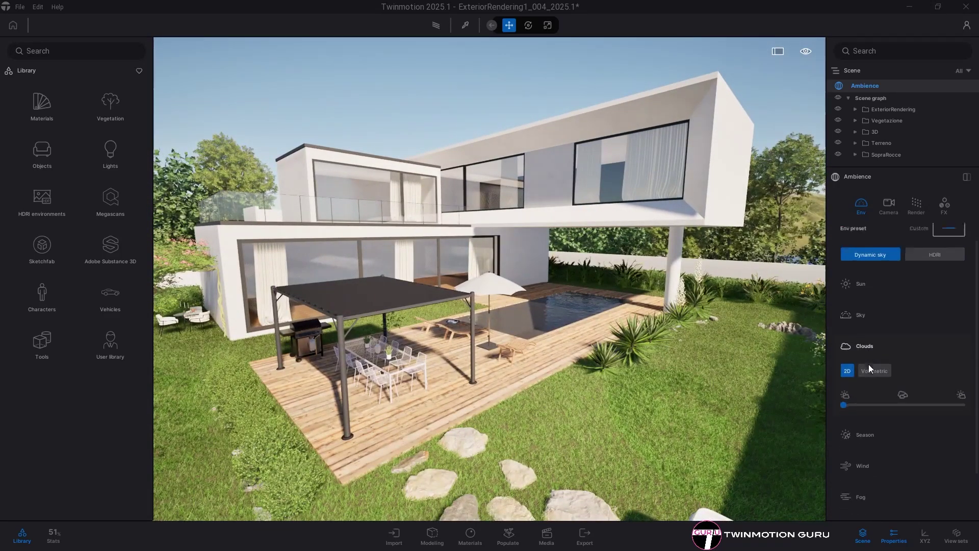
{"action": "left_click", "coordinate": [875, 330]}
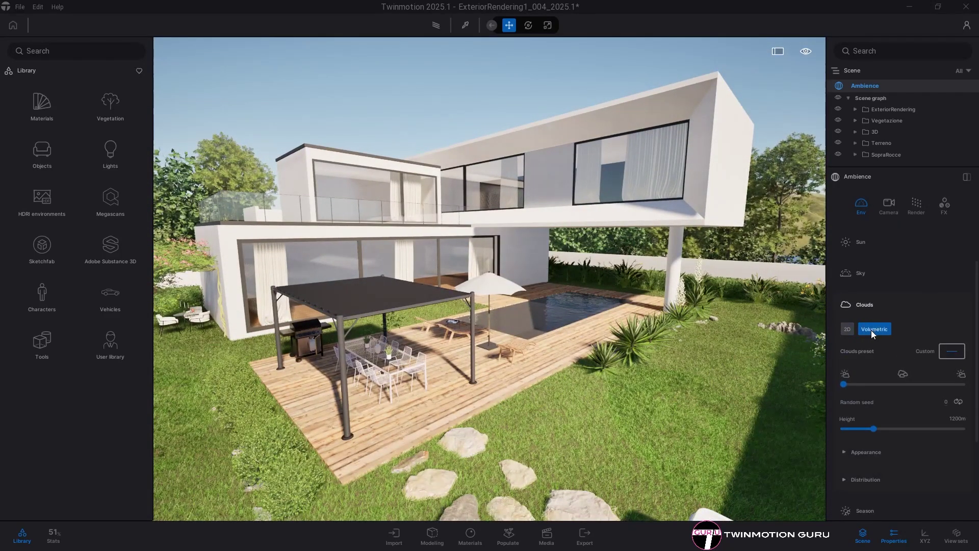
{"action": "left_click", "coordinate": [845, 328]}
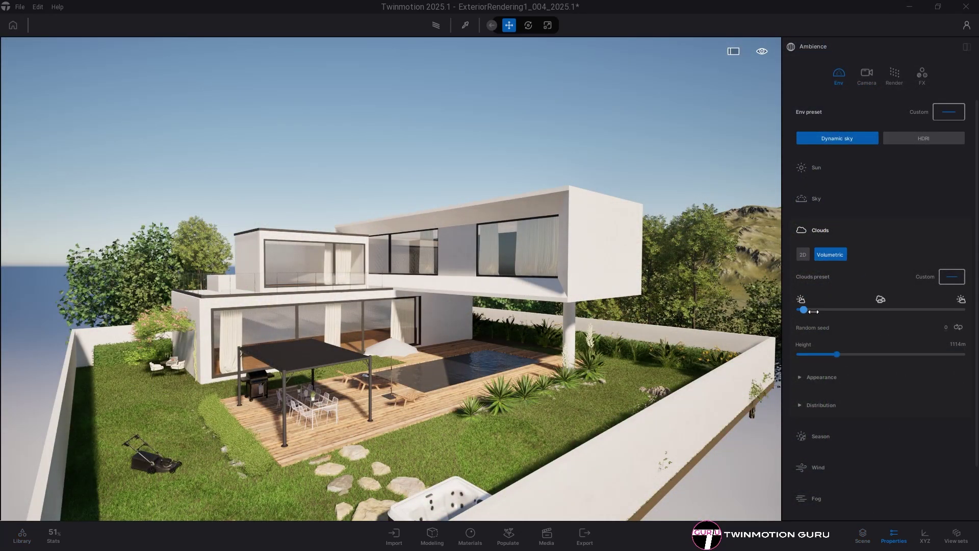
{"action": "left_click_drag", "start_coordinate": [805, 309], "coordinate": [859, 309]}
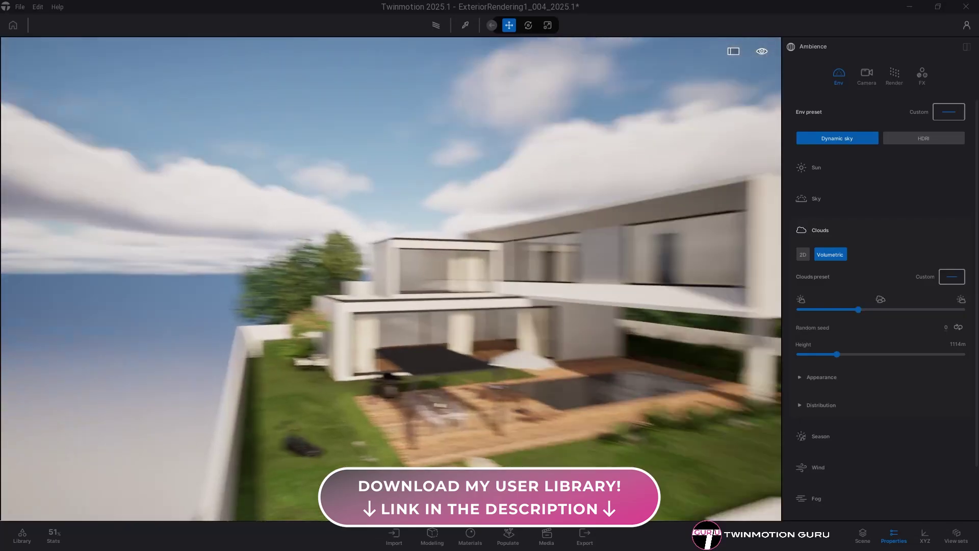
{"action": "right_click_drag", "start_coordinate": [656, 311], "coordinate": [459, 344]}
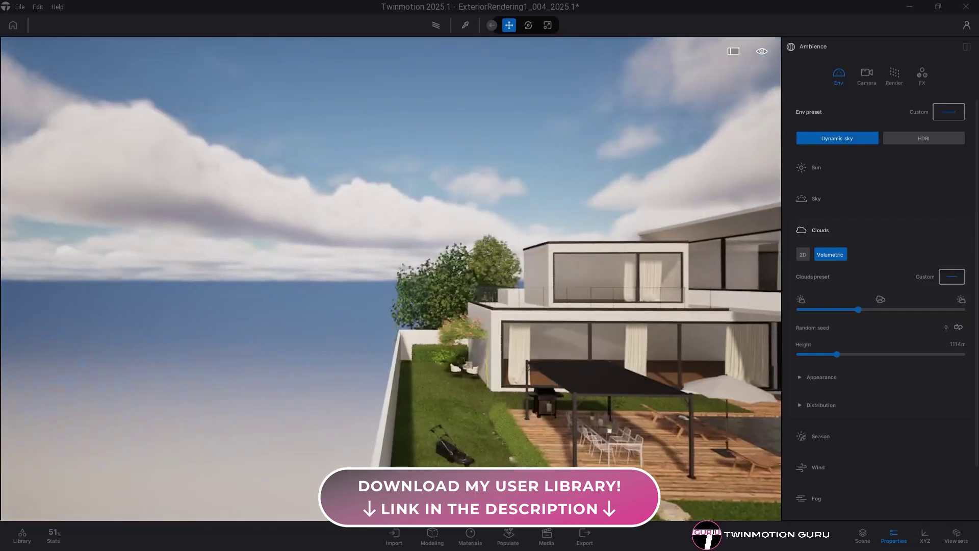
{"action": "mouse_move", "coordinate": [837, 354]}
{"action": "left_mouse_down"}
{"action": "mouse_move", "coordinate": [809, 354]}
{"action": "mouse_move", "coordinate": [875, 354]}
{"action": "left_mouse_up"}
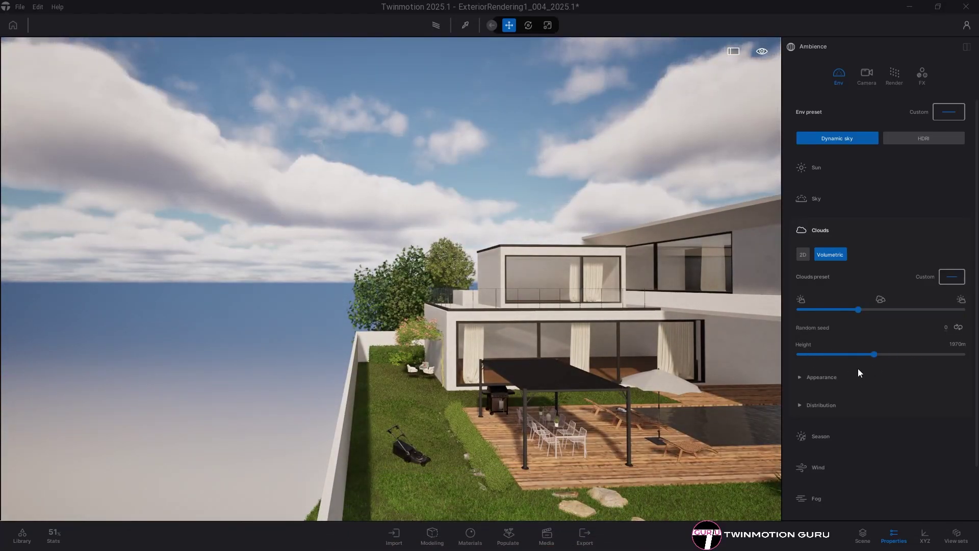
Set cloud scale to 0.67, flat bottom to 26% and puffiness to 75%.
{"action": "left_click", "coordinate": [820, 377]}
{"action": "right_click_drag", "start_coordinate": [638, 365], "coordinate": [662, 388]}
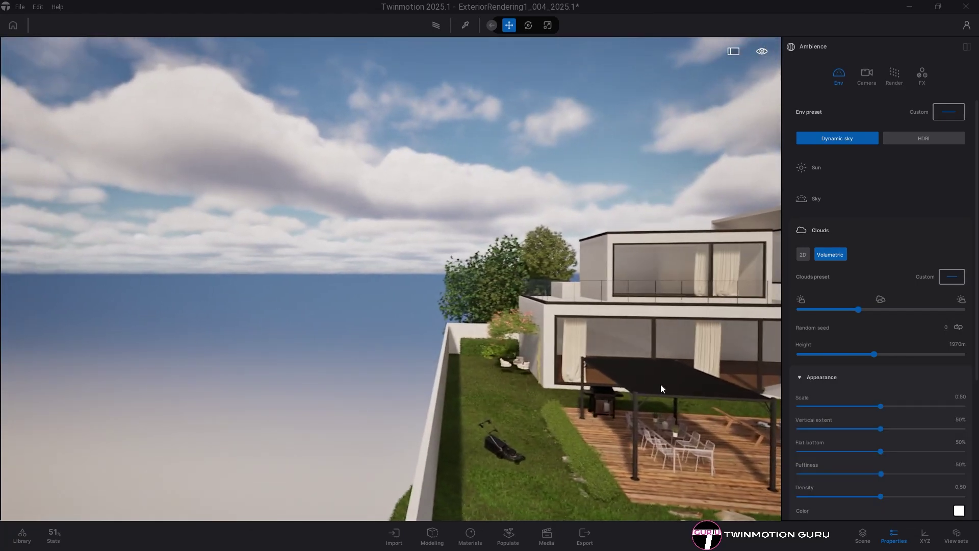
{"action": "mouse_move", "coordinate": [881, 406]}
{"action": "left_mouse_down"}
{"action": "mouse_move", "coordinate": [910, 406]}
{"action": "mouse_move", "coordinate": [885, 428]}
{"action": "left_mouse_up"}
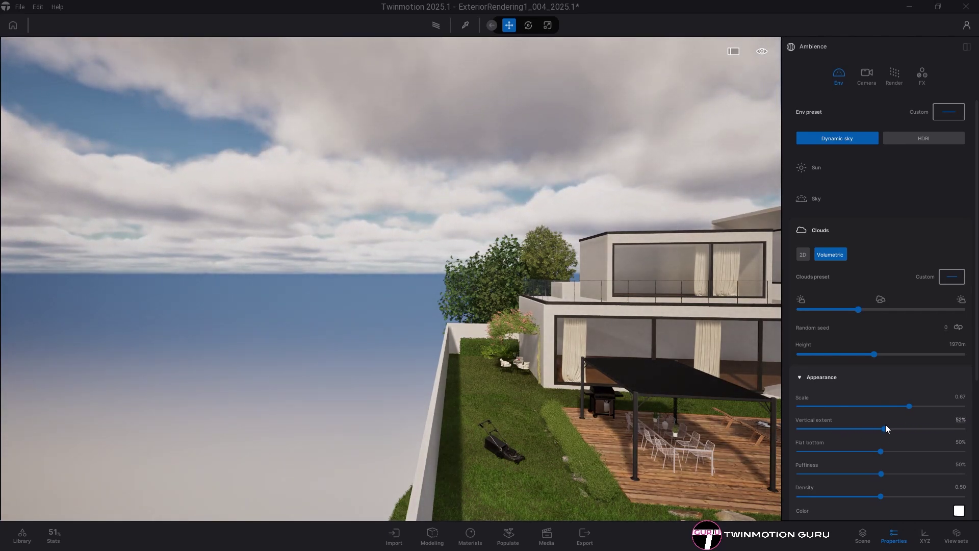
{"action": "mouse_move", "coordinate": [881, 452]}
{"action": "left_mouse_down"}
{"action": "mouse_move", "coordinate": [974, 452]}
{"action": "mouse_move", "coordinate": [840, 452]}
{"action": "left_mouse_up"}
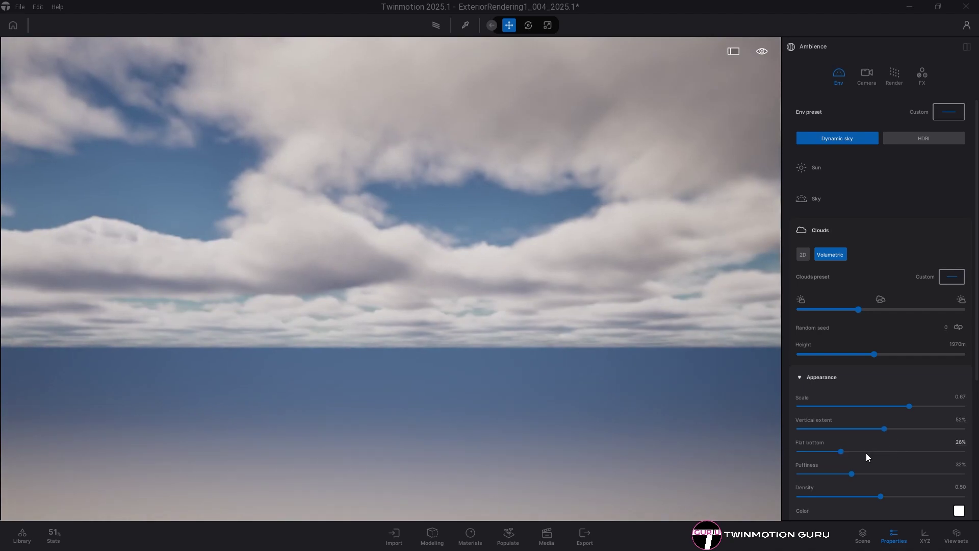
{"action": "left_click_drag", "start_coordinate": [816, 474], "coordinate": [957, 475]}
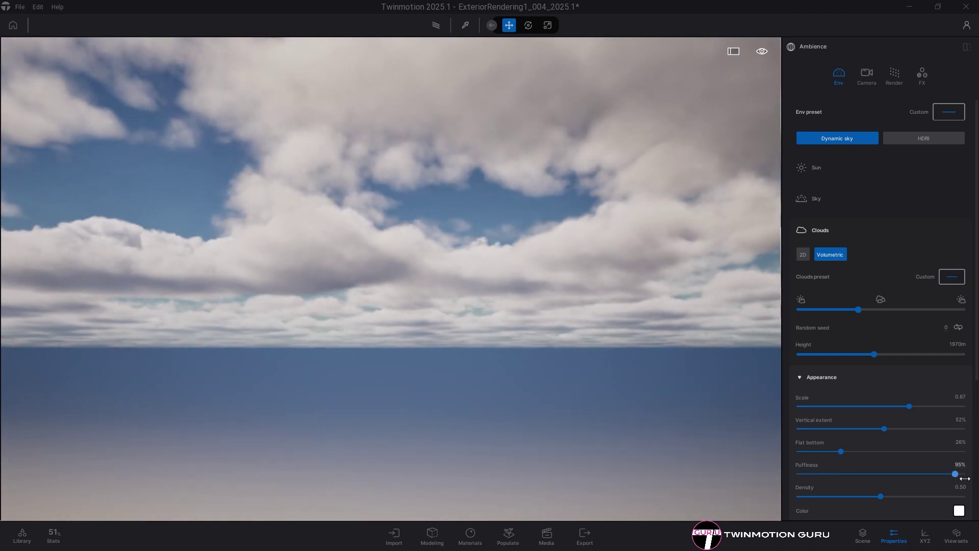
{"action": "right_click_drag", "start_coordinate": [547, 362], "coordinate": [679, 346]}
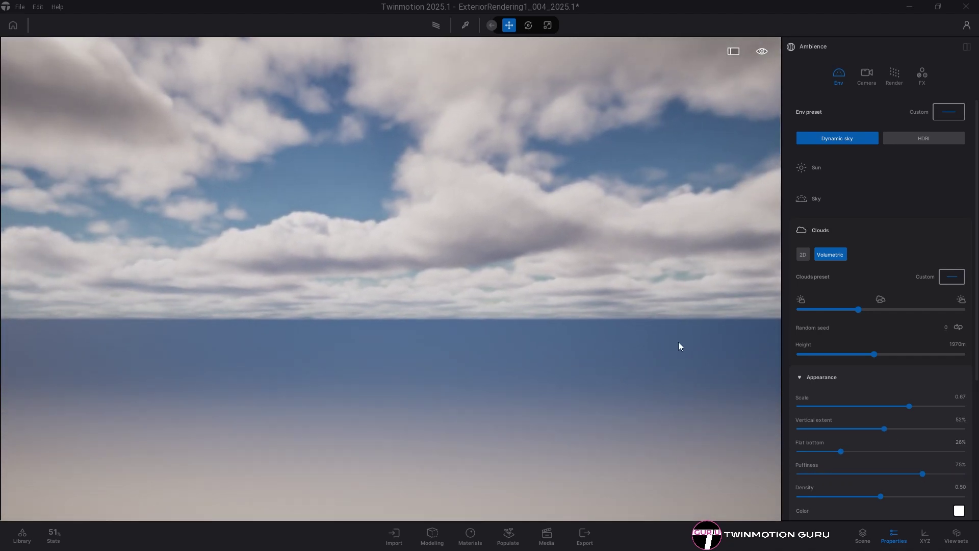
{"action": "scroll", "coordinate": [906, 442], "scroll_direction": "down", "scroll_amount": 2}
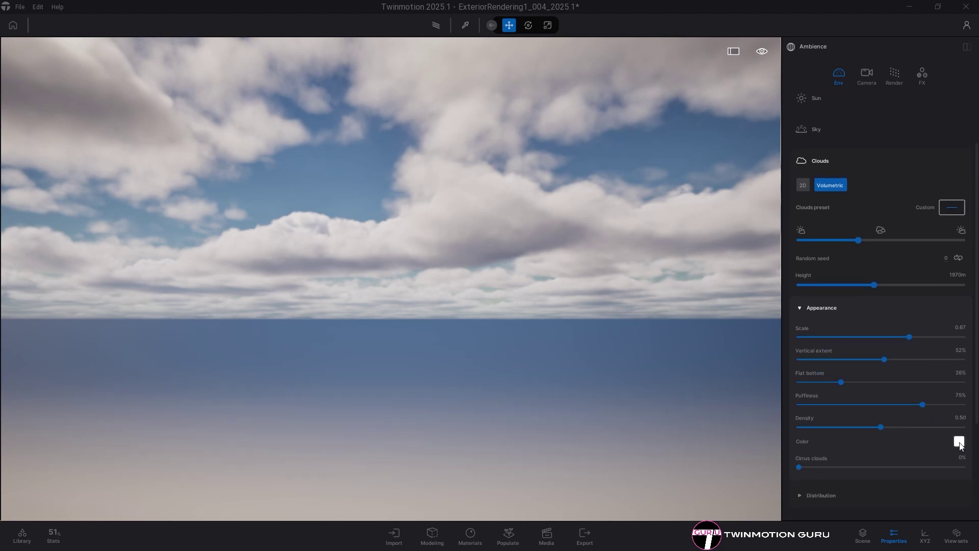
Try a grey cloud colour, then cancel to keep the clouds white.
{"action": "left_click", "coordinate": [959, 442]}
{"action": "left_click_drag", "start_coordinate": [570, 161], "coordinate": [753, 168]}
{"action": "left_click_drag", "start_coordinate": [661, 203], "coordinate": [658, 279]}
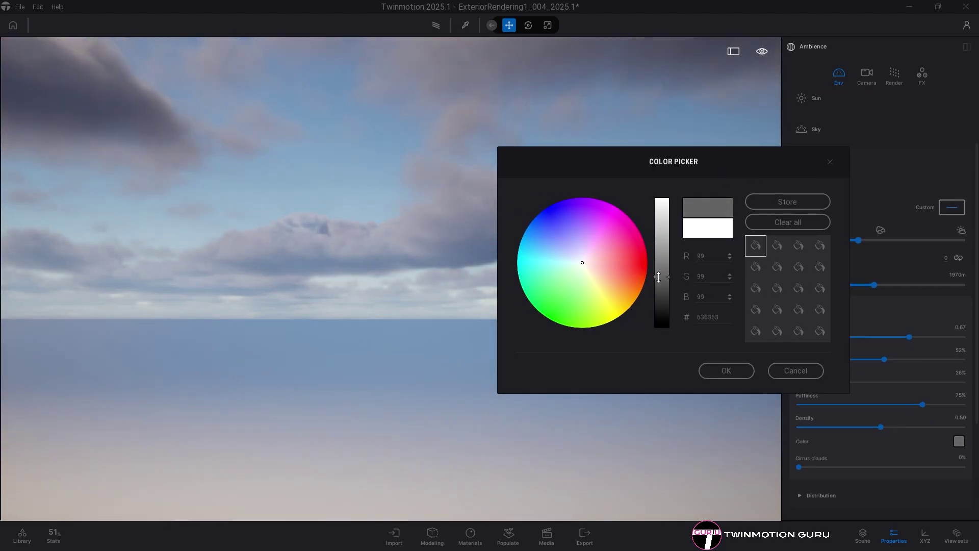
{"action": "left_click", "coordinate": [788, 371]}
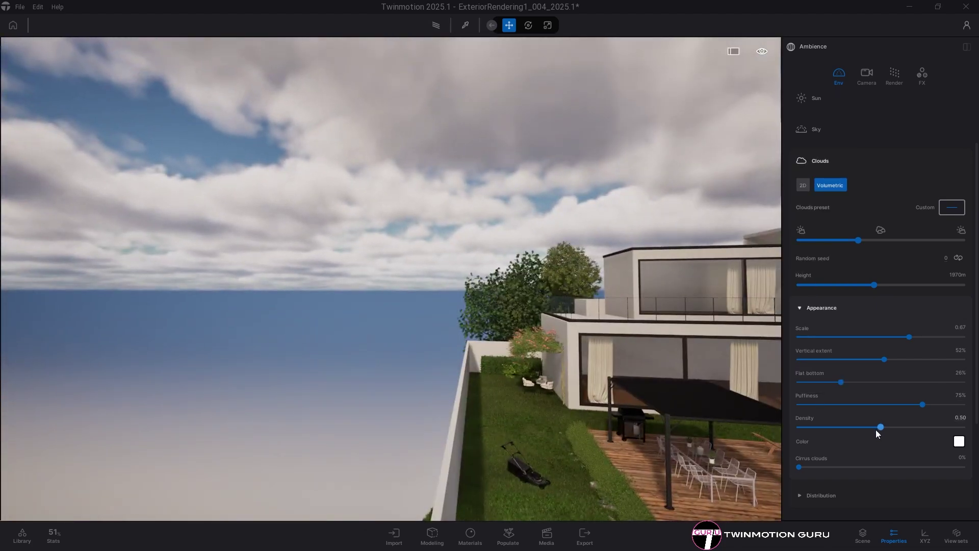
Set cloud density to 0.75 and add a layer of cirrus clouds at about 44%.
{"action": "mouse_move", "coordinate": [880, 428]}
{"action": "left_mouse_down"}
{"action": "mouse_move", "coordinate": [866, 427]}
{"action": "mouse_move", "coordinate": [923, 427]}
{"action": "left_mouse_up"}
{"action": "right_click_drag", "start_coordinate": [614, 382], "coordinate": [383, 344]}
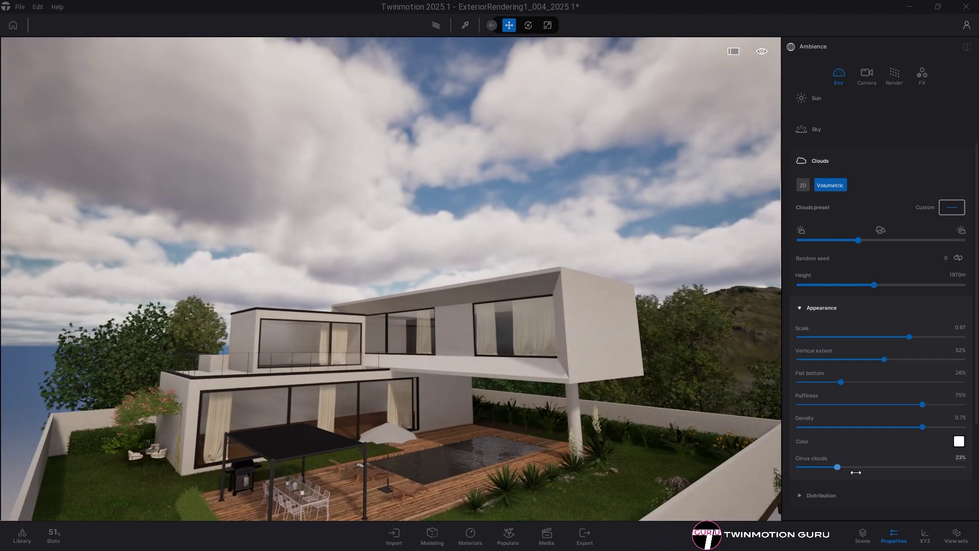
{"action": "left_click_drag", "start_coordinate": [837, 467], "coordinate": [951, 468]}
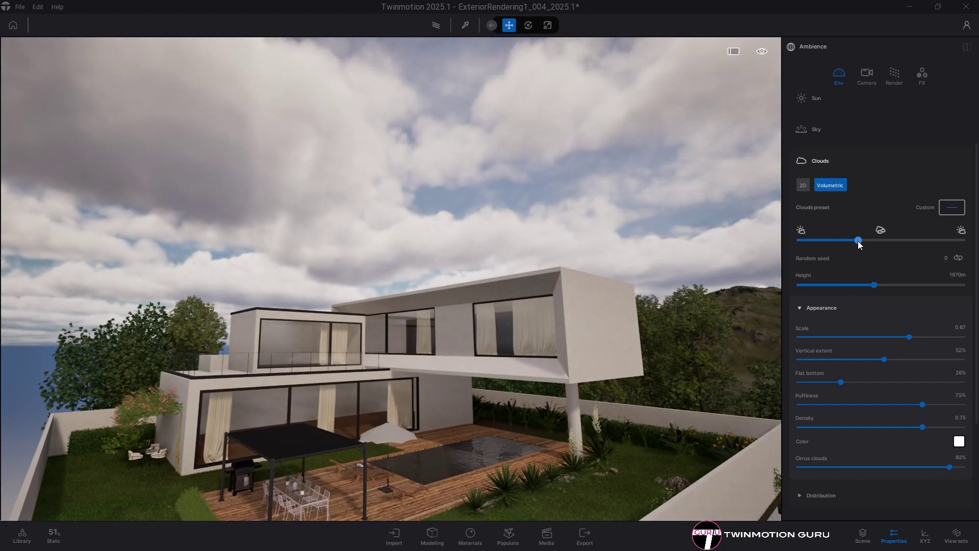
{"action": "left_click_drag", "start_coordinate": [859, 240], "coordinate": [800, 240]}
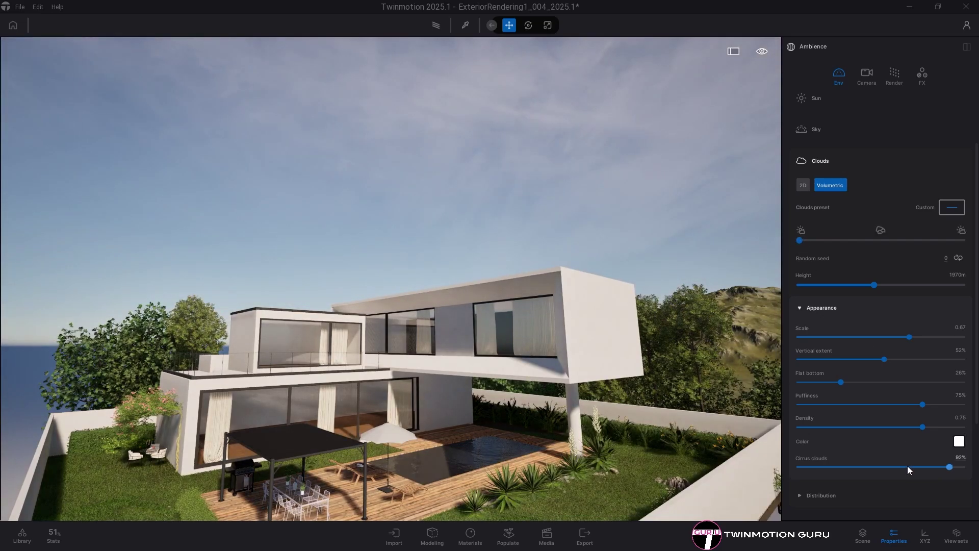
{"action": "left_click_drag", "start_coordinate": [949, 467], "coordinate": [951, 466]}
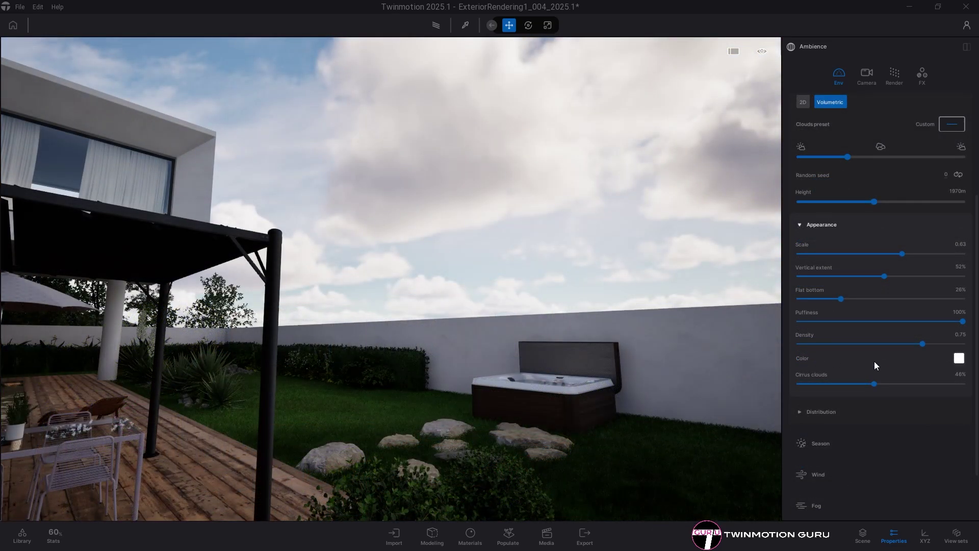
{"action": "scroll", "coordinate": [875, 361], "scroll_direction": "down", "scroll_amount": 1}
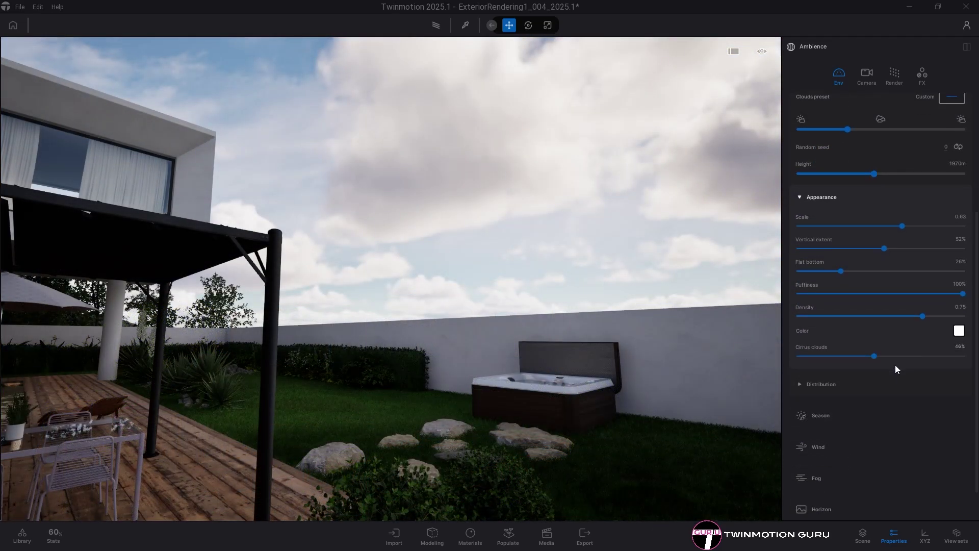
Increase cloud cover, enable radial dissipation and widen its radius to clear clouds over the house.
{"action": "left_click", "coordinate": [833, 386]}
{"action": "scroll", "coordinate": [832, 383], "scroll_direction": "down", "scroll_amount": 3}
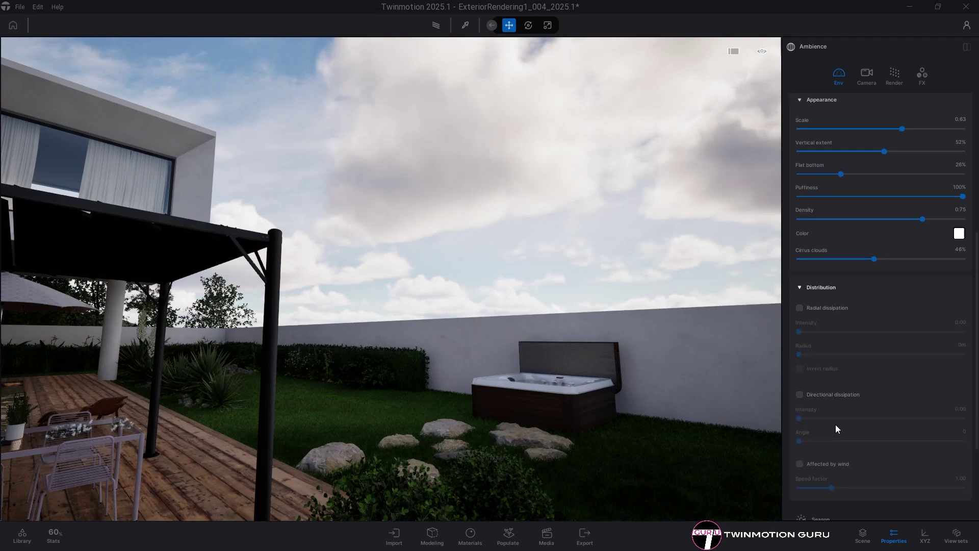
{"action": "scroll", "coordinate": [840, 420], "scroll_direction": "up", "scroll_amount": 2}
{"action": "scroll", "coordinate": [858, 368], "scroll_direction": "up", "scroll_amount": 2}
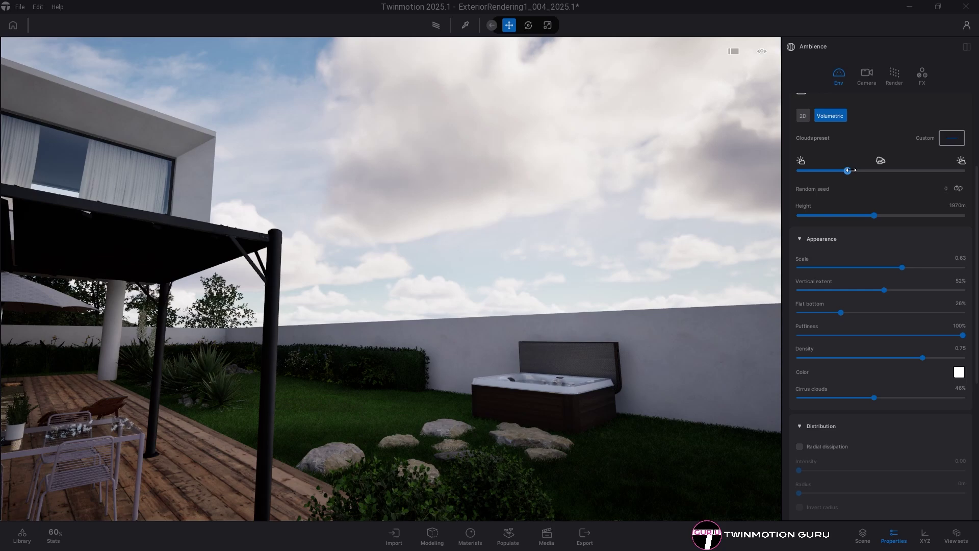
{"action": "left_click_drag", "start_coordinate": [848, 170], "coordinate": [869, 170]}
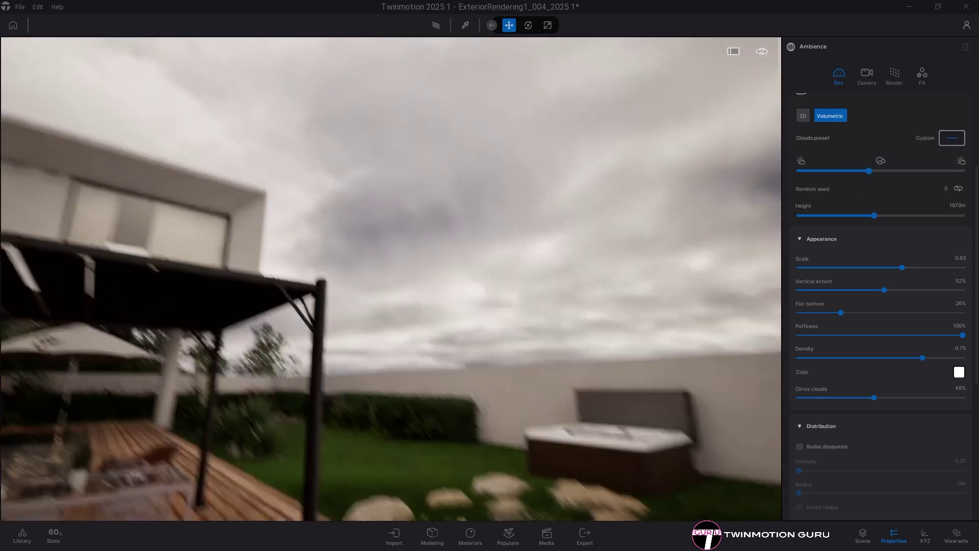
{"action": "right_click_drag", "start_coordinate": [696, 302], "coordinate": [536, 459]}
{"action": "scroll", "coordinate": [853, 409], "scroll_direction": "down", "scroll_amount": 2}
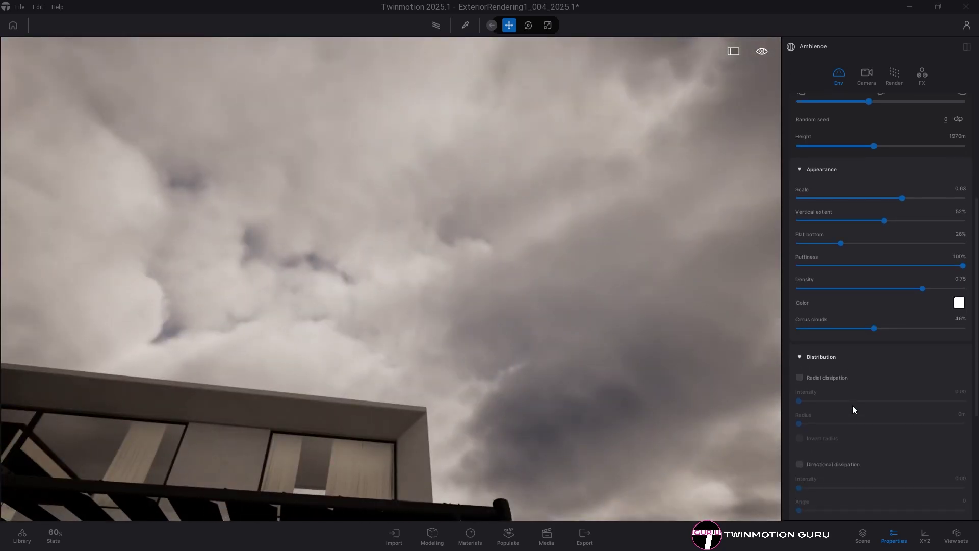
{"action": "scroll", "coordinate": [852, 405], "scroll_direction": "down", "scroll_amount": 1}
{"action": "left_click", "coordinate": [800, 322]}
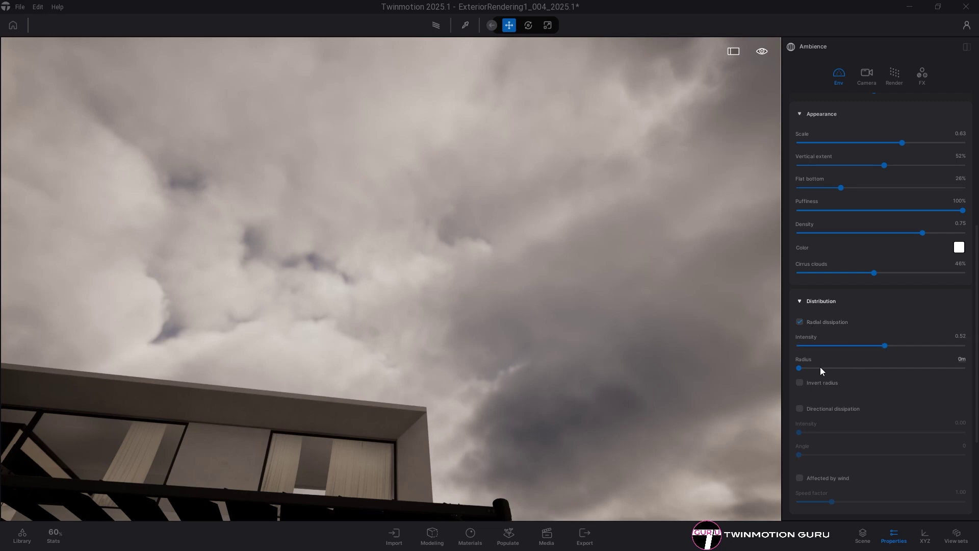
{"action": "left_click_drag", "start_coordinate": [800, 369], "coordinate": [806, 368]}
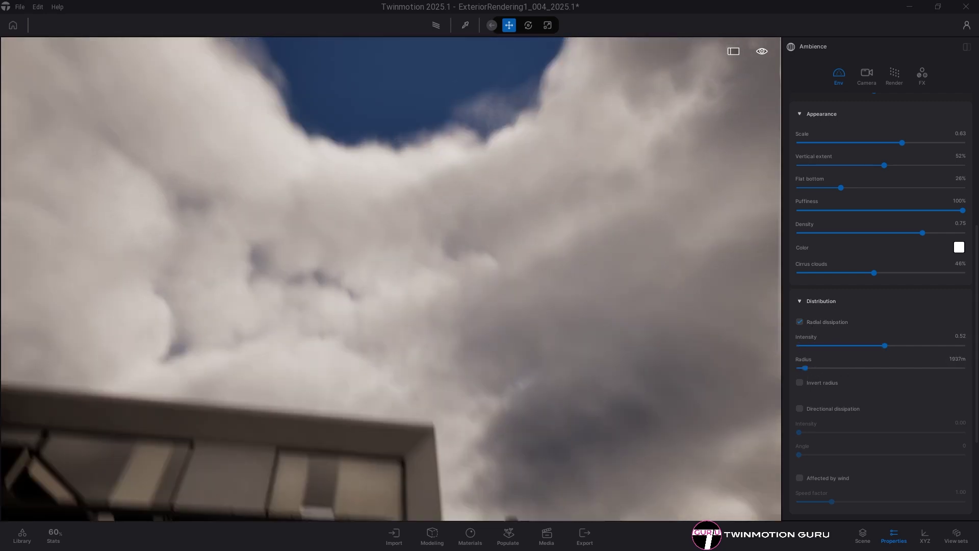
{"action": "left_click_drag", "start_coordinate": [806, 368], "coordinate": [821, 368]}
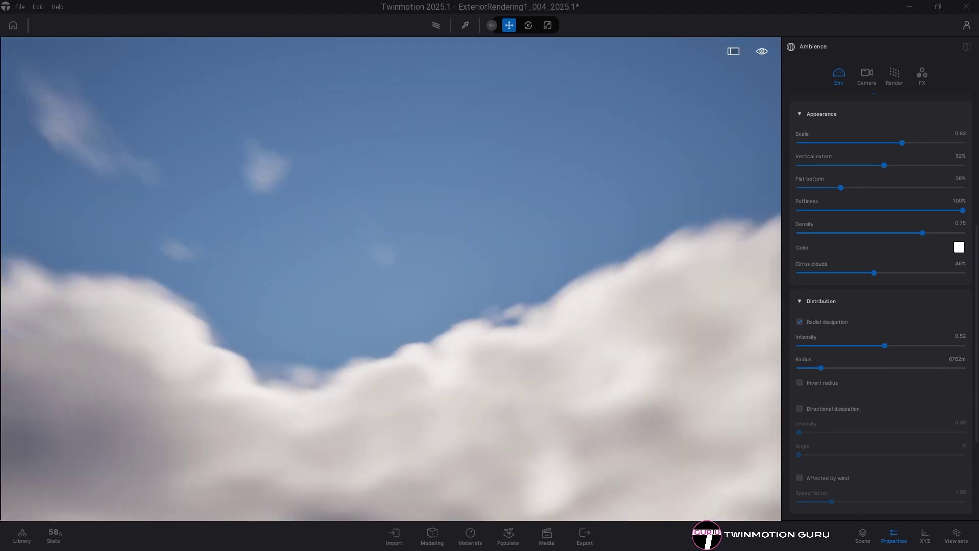
{"action": "right_click_drag", "start_coordinate": [383, 230], "coordinate": [382, 382]}
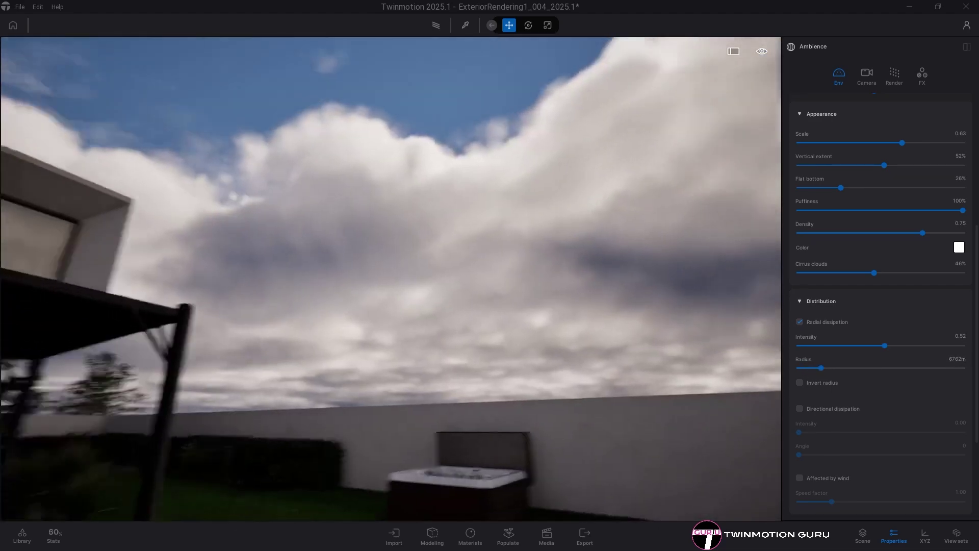
Lower radial dissipation intensity to 0.16 and expand its radius to 27459 m.
{"action": "left_click_drag", "start_coordinate": [885, 346], "coordinate": [825, 346]}
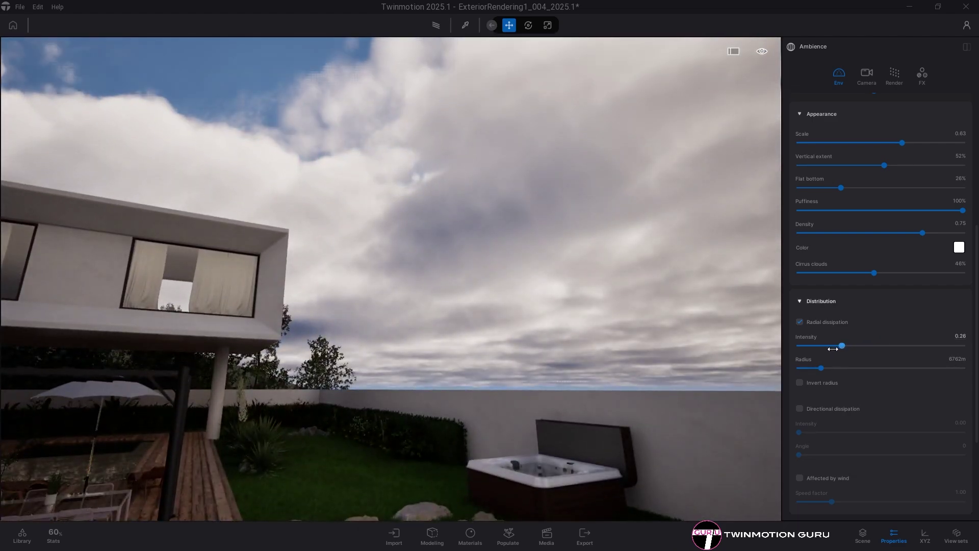
{"action": "right_click_drag", "start_coordinate": [459, 344], "coordinate": [459, 192]}
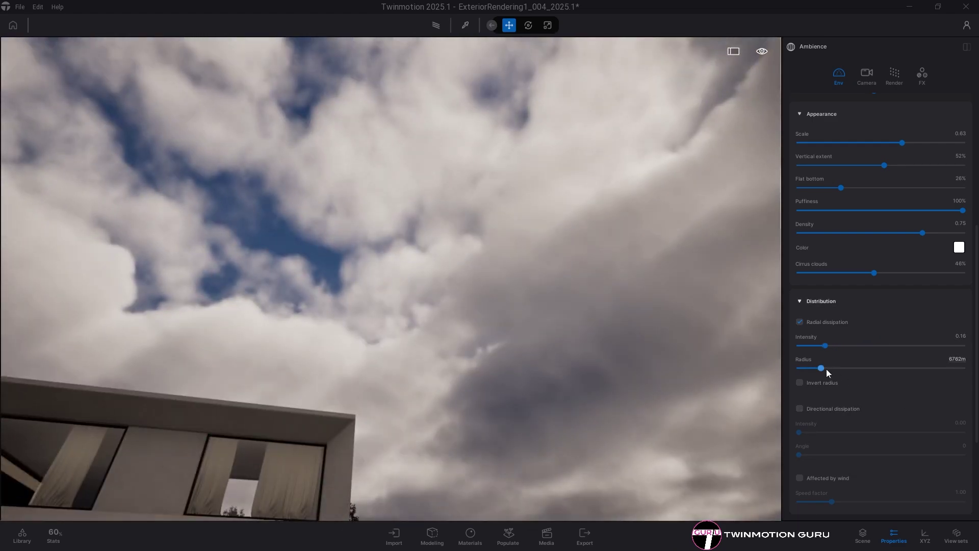
{"action": "left_click_drag", "start_coordinate": [822, 369], "coordinate": [889, 368]}
{"action": "right_click_drag", "start_coordinate": [459, 229], "coordinate": [459, 344]}
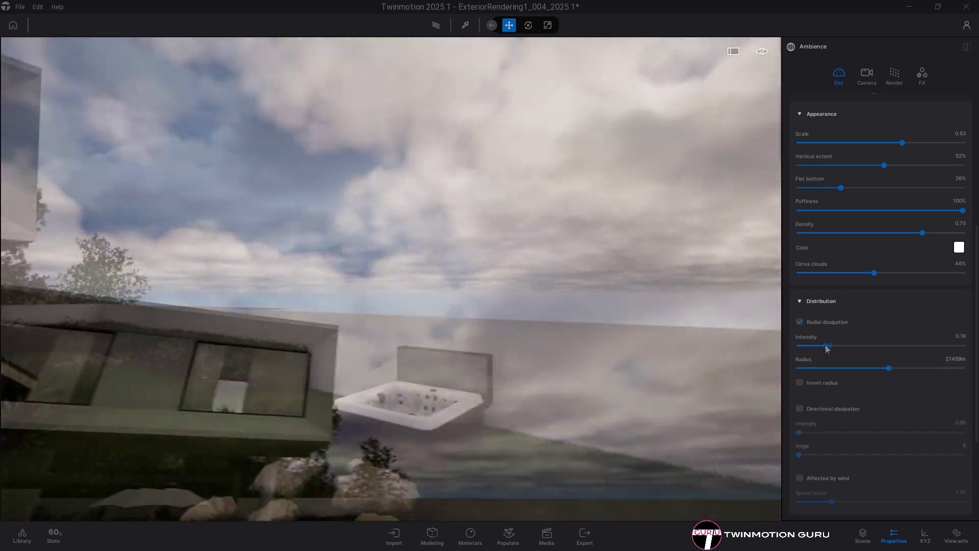
{"action": "left_click_drag", "start_coordinate": [825, 346], "coordinate": [796, 346]}
Enable directional dissipation with intensity 0.85 at angle 108.
{"action": "left_click", "coordinate": [801, 408]}
{"action": "scroll", "coordinate": [843, 397], "scroll_direction": "down", "scroll_amount": 1}
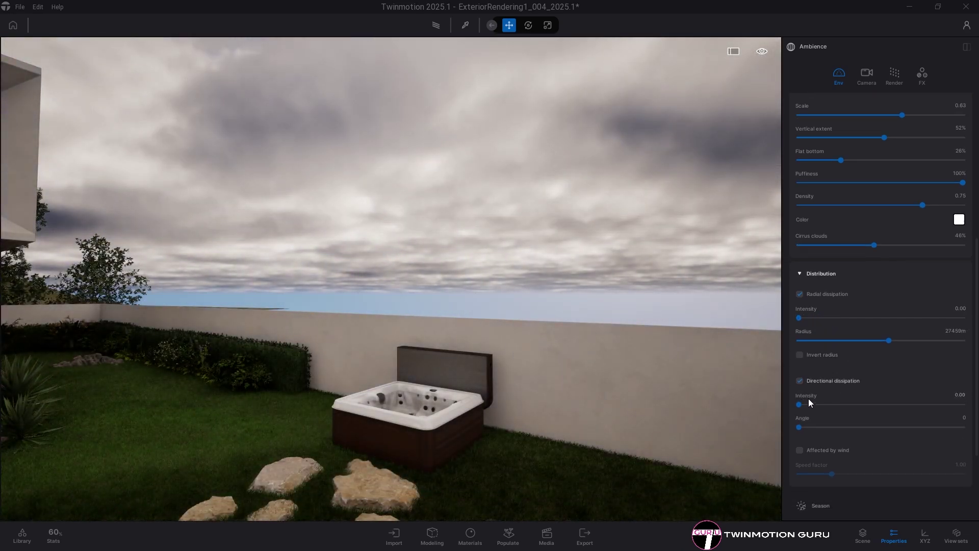
{"action": "left_click_drag", "start_coordinate": [800, 405], "coordinate": [926, 408]}
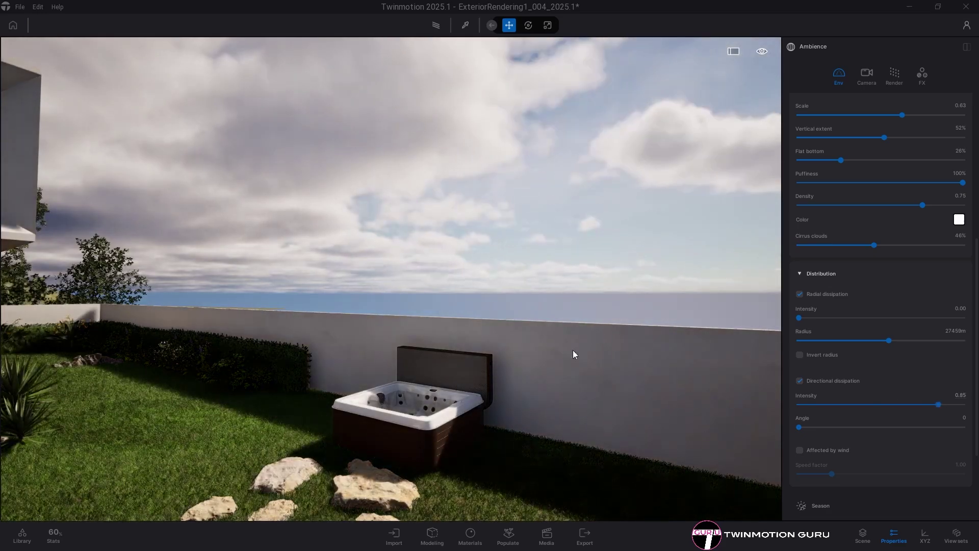
{"action": "mouse_move", "coordinate": [574, 355]}
{"action": "right_mouse_down"}
{"action": "mouse_move", "coordinate": [383, 306]}
{"action": "mouse_move", "coordinate": [306, 345]}
{"action": "right_mouse_up"}
{"action": "left_click_drag", "start_coordinate": [800, 427], "coordinate": [849, 426]}
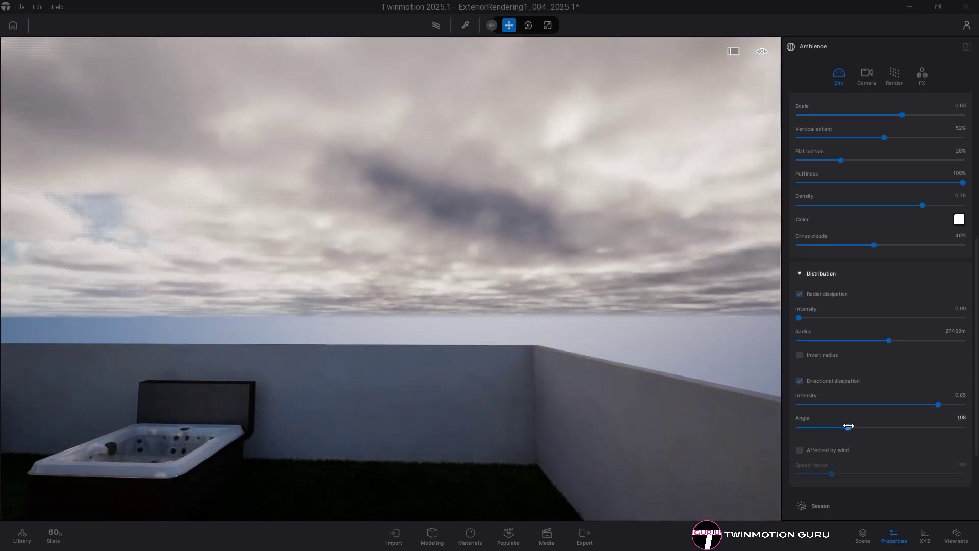
{"action": "scroll", "coordinate": [868, 404], "scroll_direction": "up", "scroll_amount": 4}
{"action": "right_click_drag", "start_coordinate": [460, 345], "coordinate": [344, 306]}
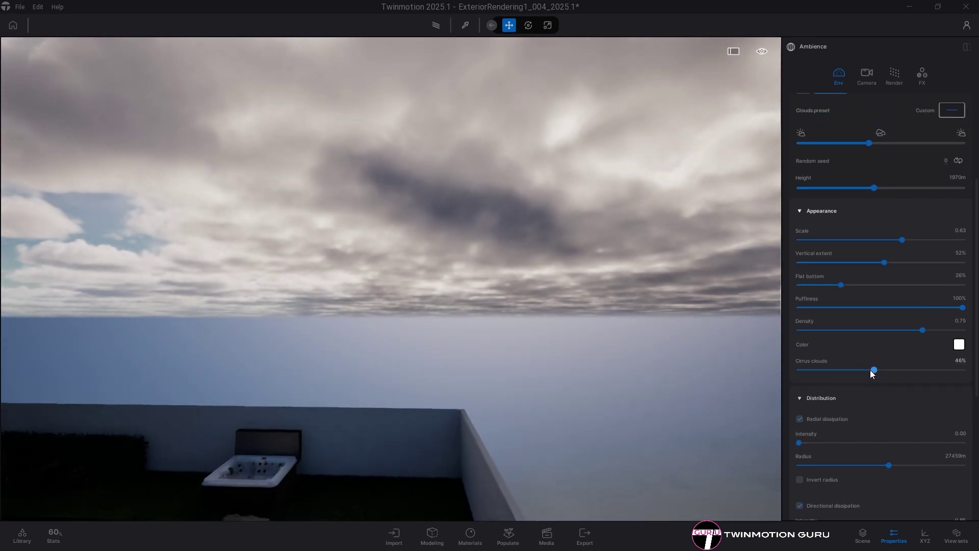
Raise cloud flat bottom to 70% and scale to 1.00, then view the terrace under the clouds.
{"action": "left_click_drag", "start_coordinate": [877, 290], "coordinate": [913, 290]}
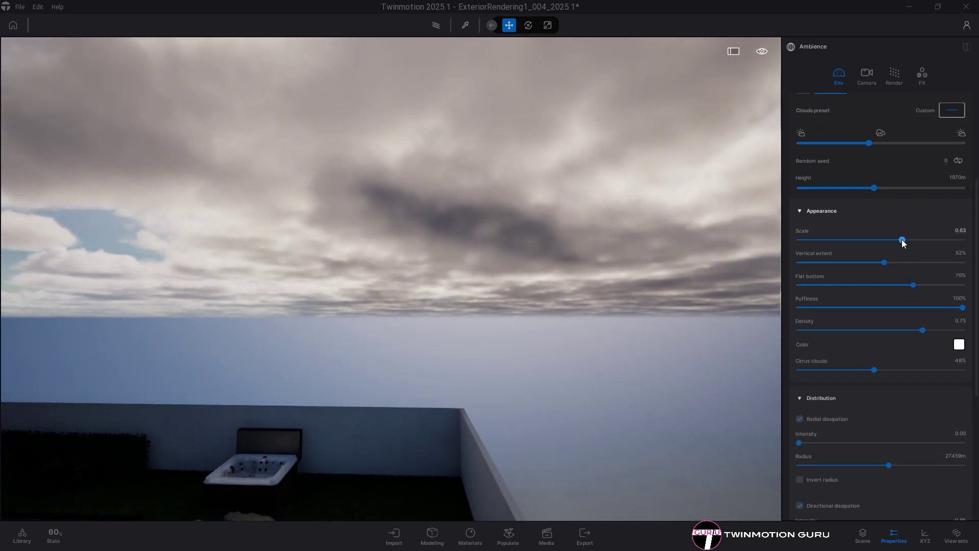
{"action": "left_click_drag", "start_coordinate": [903, 240], "coordinate": [963, 240]}
{"action": "right_click_drag", "start_coordinate": [383, 306], "coordinate": [344, 422]}
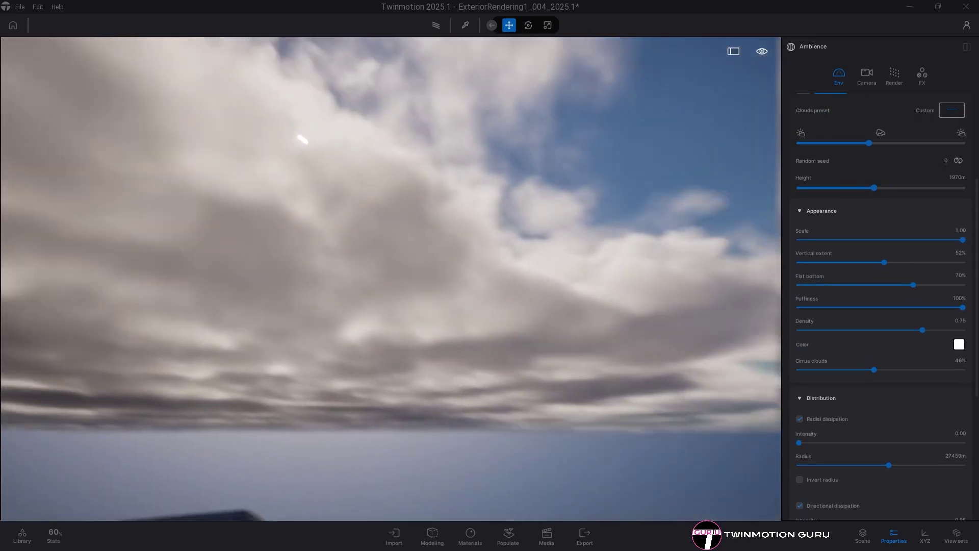
{"action": "mouse_move", "coordinate": [383, 229]}
{"action": "right_mouse_down"}
{"action": "mouse_move", "coordinate": [230, 268]}
{"action": "mouse_move", "coordinate": [383, 229]}
{"action": "mouse_move", "coordinate": [422, 268]}
{"action": "mouse_move", "coordinate": [498, 230]}
{"action": "right_mouse_up"}
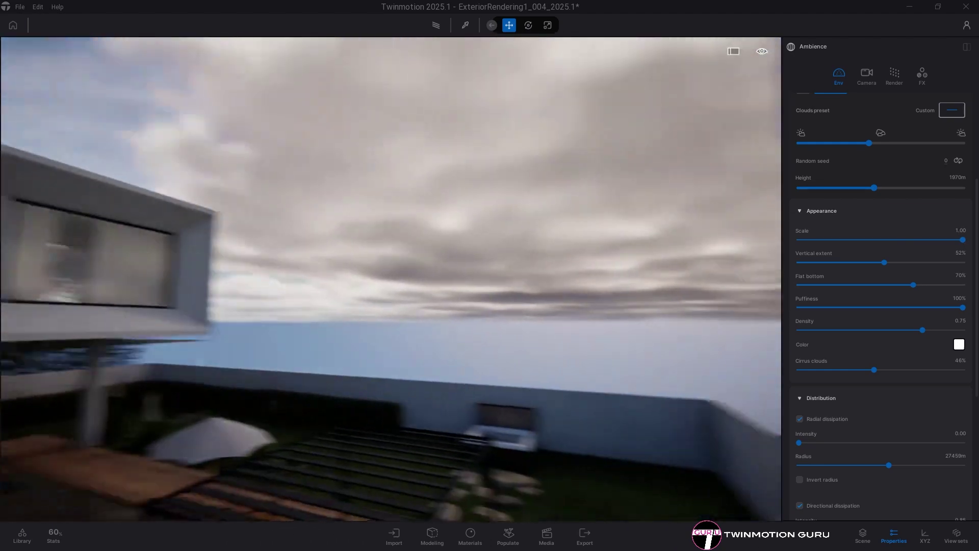
{"action": "mouse_move", "coordinate": [382, 268]}
{"action": "right_mouse_down"}
{"action": "mouse_move", "coordinate": [306, 230]}
{"action": "mouse_move", "coordinate": [344, 191]}
{"action": "mouse_move", "coordinate": [421, 230]}
{"action": "mouse_move", "coordinate": [459, 306]}
{"action": "mouse_move", "coordinate": [536, 229]}
{"action": "mouse_move", "coordinate": [689, 307]}
{"action": "right_mouse_up"}
{"action": "scroll", "coordinate": [880, 306], "scroll_direction": "down", "scroll_amount": 3}
{"action": "scroll", "coordinate": [885, 272], "scroll_direction": "down", "scroll_amount": 1}
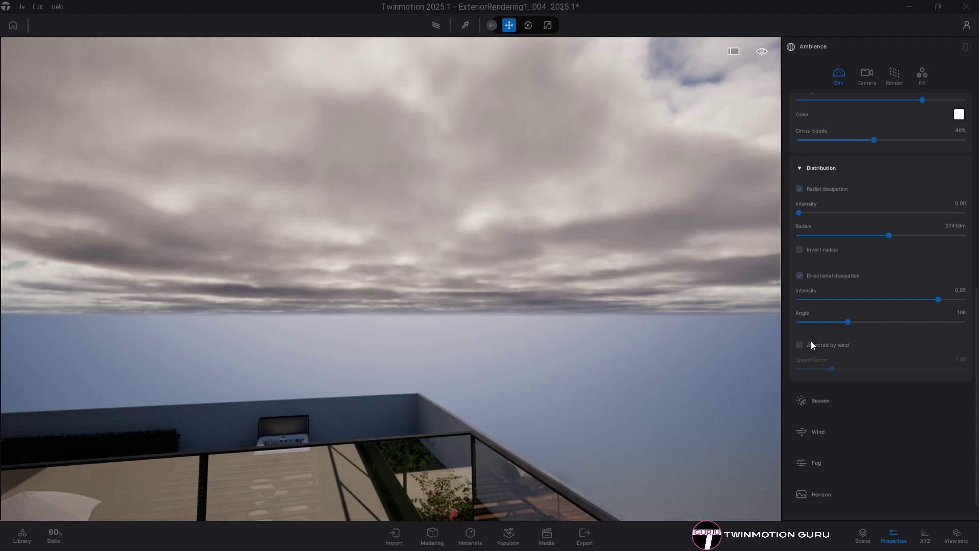
Make the clouds affected by wind with a speed factor of 2.
{"action": "left_click", "coordinate": [822, 347]}
{"action": "type", "text": "2"}
{"action": "key", "text": "Return"}
{"action": "left_click", "coordinate": [855, 399]}
{"action": "scroll", "coordinate": [835, 347], "scroll_direction": "down", "scroll_amount": 1}
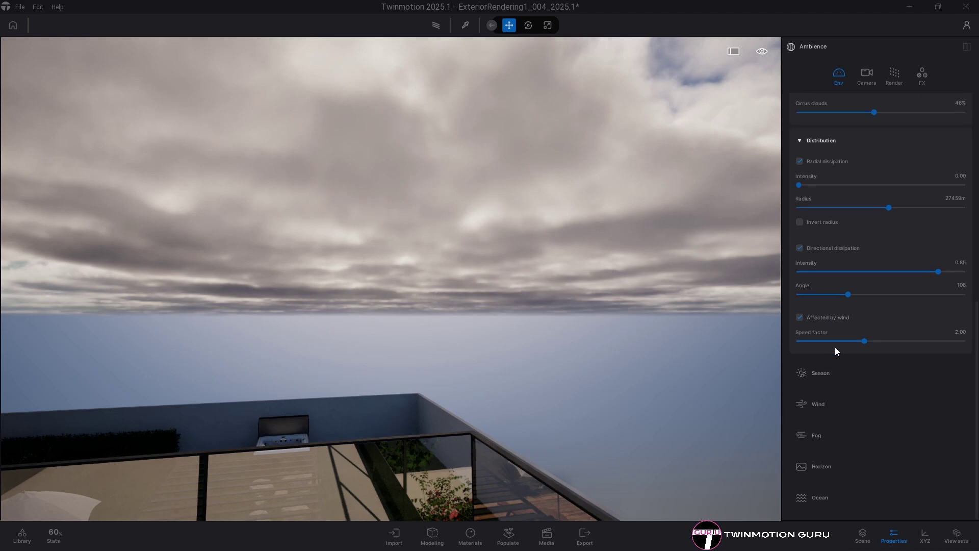
Enable scene wind, raise the cloud speed factor to 4.68 and set wind direction to 167°.
{"action": "left_click", "coordinate": [809, 402]}
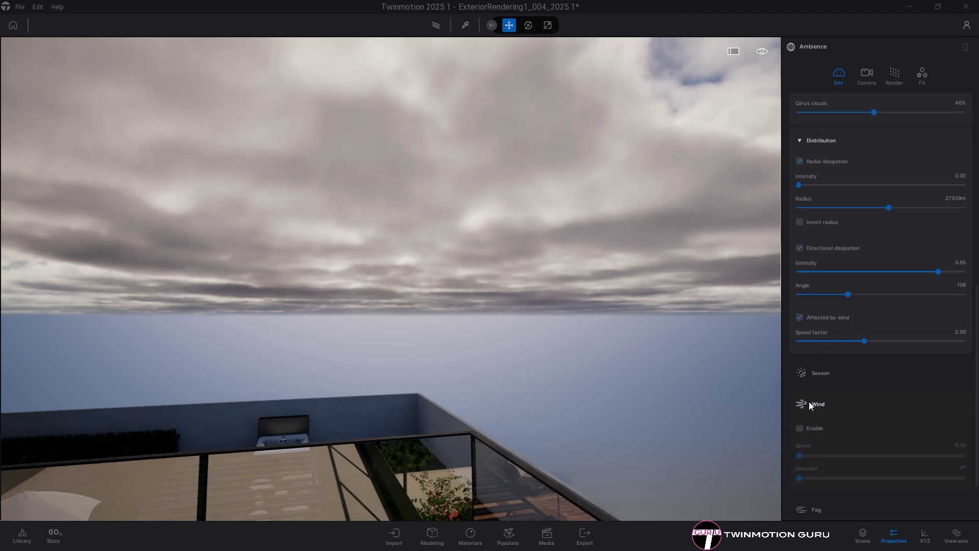
{"action": "scroll", "coordinate": [809, 402], "scroll_direction": "down", "scroll_amount": 1}
{"action": "left_click", "coordinate": [803, 399]}
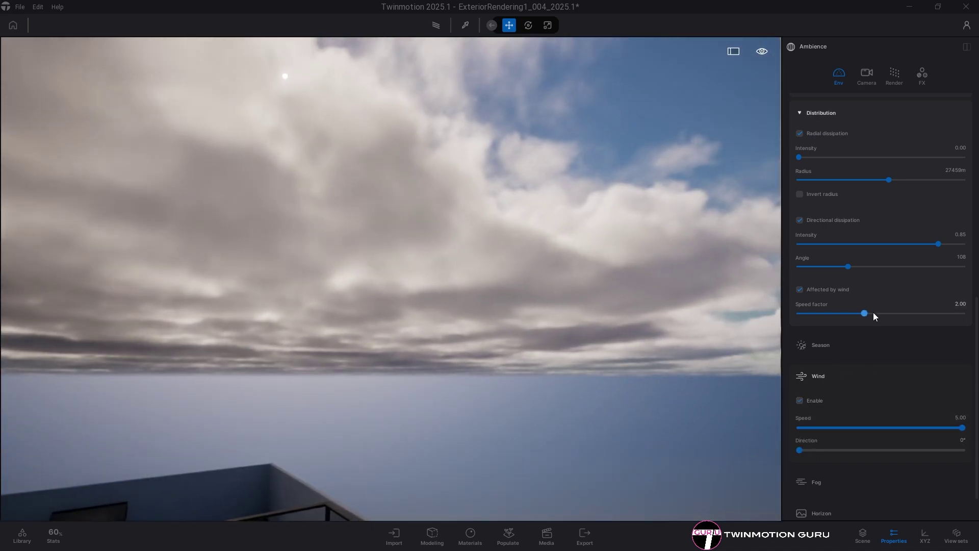
{"action": "left_click_drag", "start_coordinate": [865, 314], "coordinate": [944, 314]}
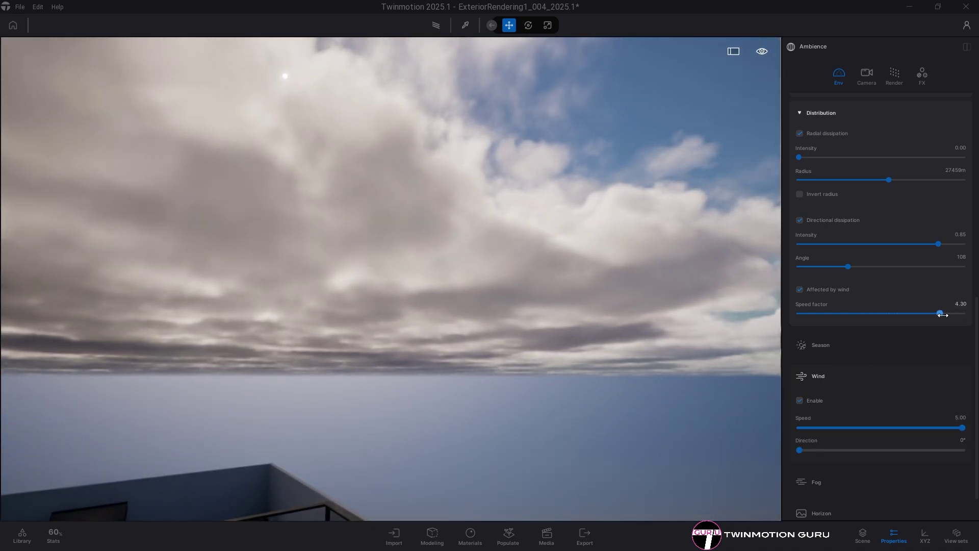
{"action": "right_click_drag", "start_coordinate": [657, 357], "coordinate": [780, 413]}
{"action": "left_click_drag", "start_coordinate": [800, 451], "coordinate": [880, 451]}
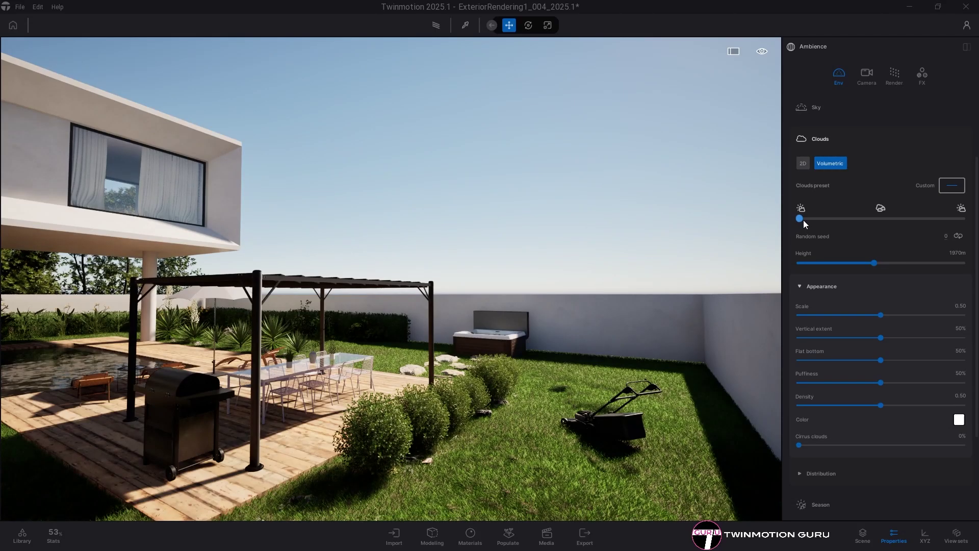
{"action": "left_click_drag", "start_coordinate": [801, 219], "coordinate": [846, 220]}
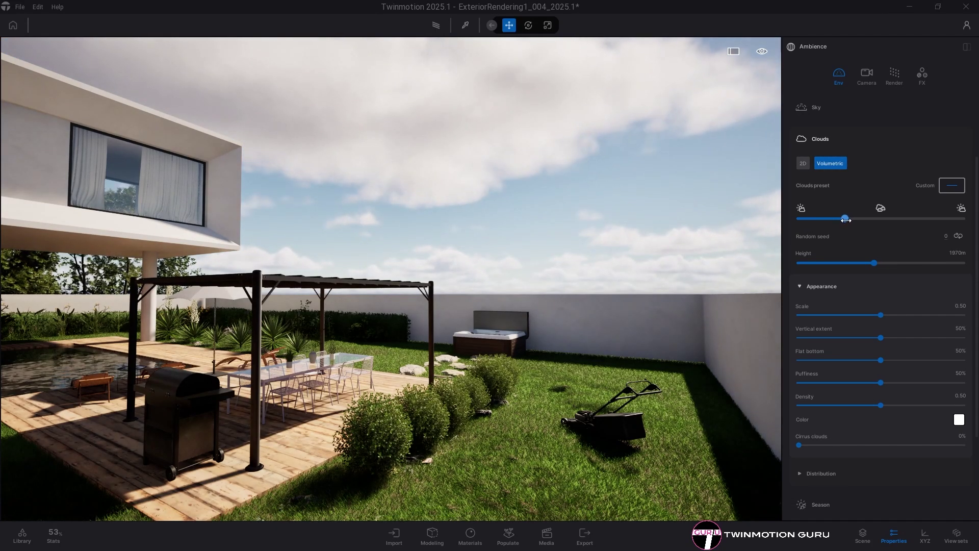
{"action": "right_click_drag", "start_coordinate": [575, 296], "coordinate": [581, 191]}
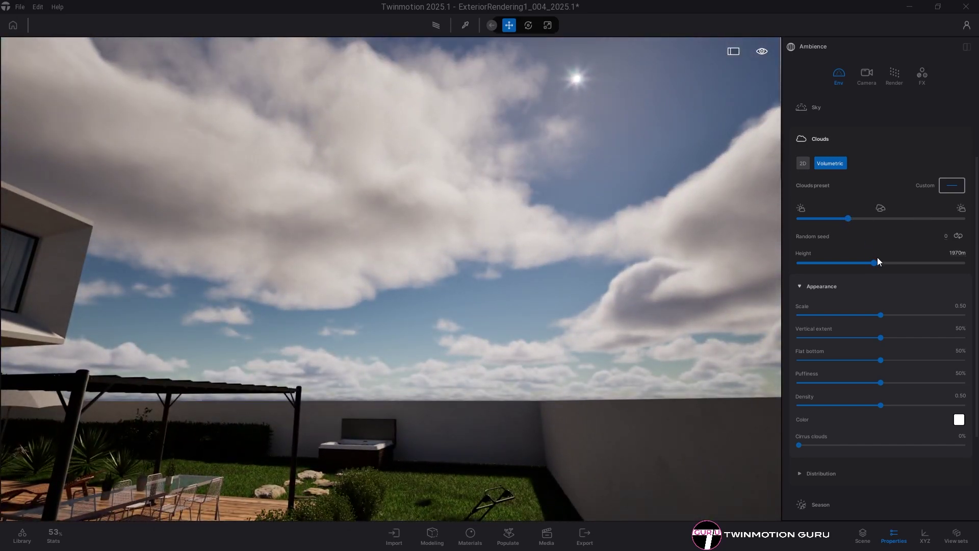
{"action": "left_click_drag", "start_coordinate": [875, 264], "coordinate": [878, 263]}
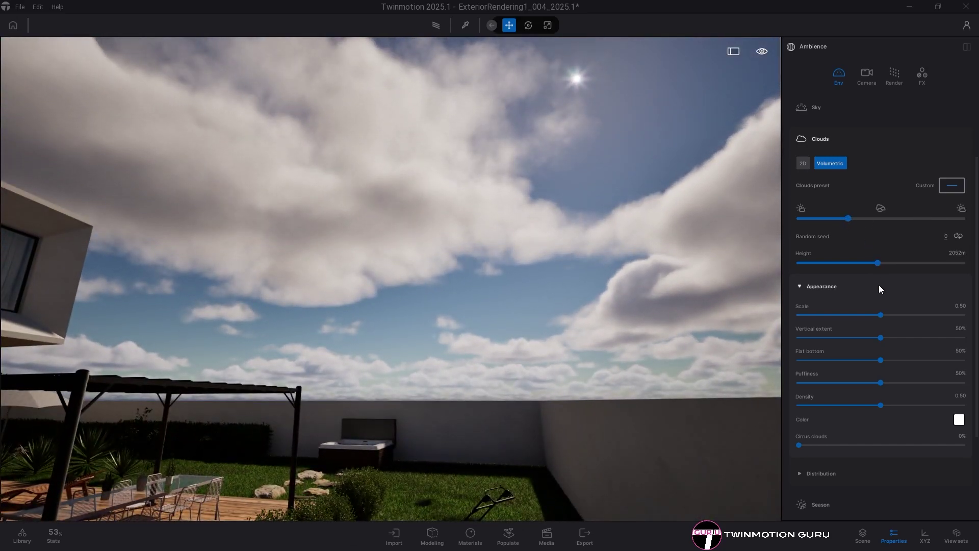
{"action": "scroll", "coordinate": [879, 285], "scroll_direction": "down", "scroll_amount": 1}
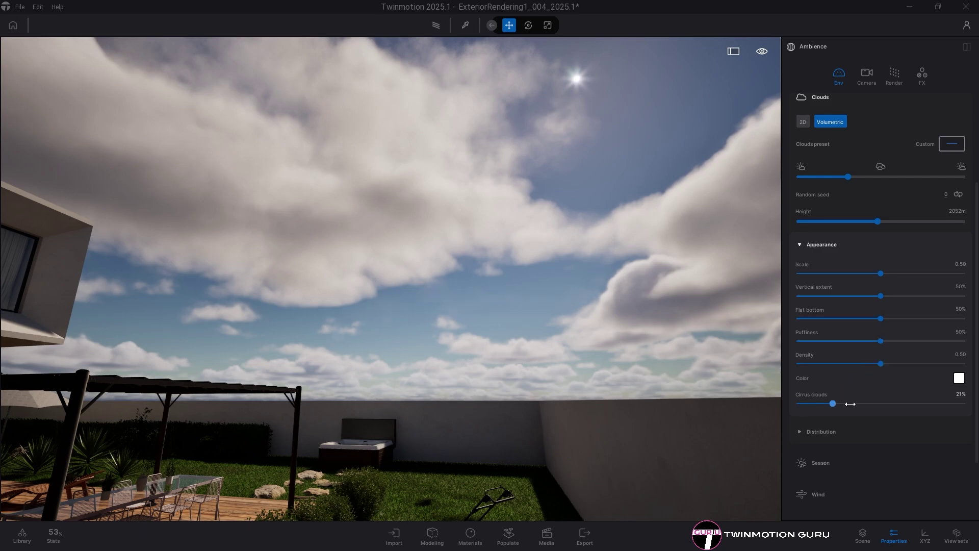
{"action": "left_click_drag", "start_coordinate": [833, 404], "coordinate": [913, 404]}
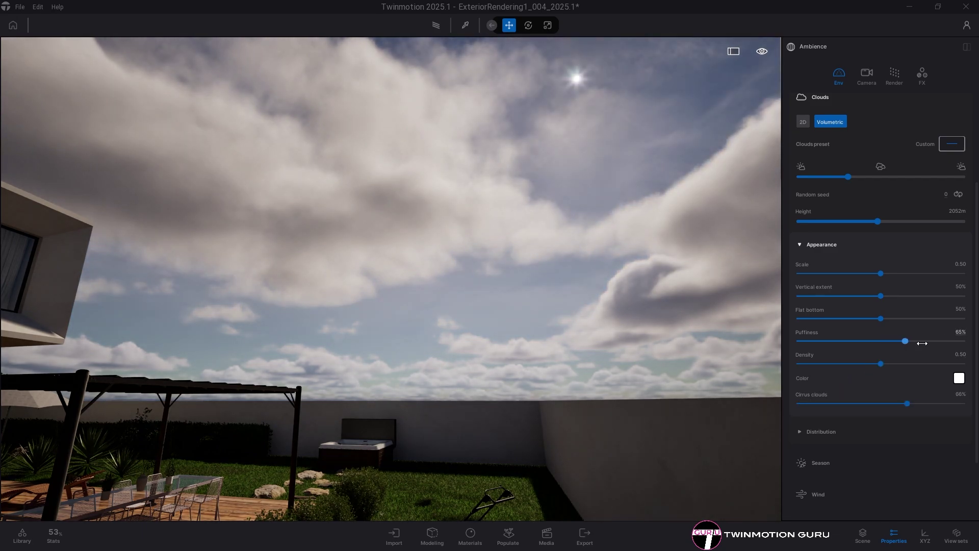
{"action": "left_click_drag", "start_coordinate": [906, 342], "coordinate": [974, 341]}
{"action": "left_click_drag", "start_coordinate": [882, 273], "coordinate": [897, 274]}
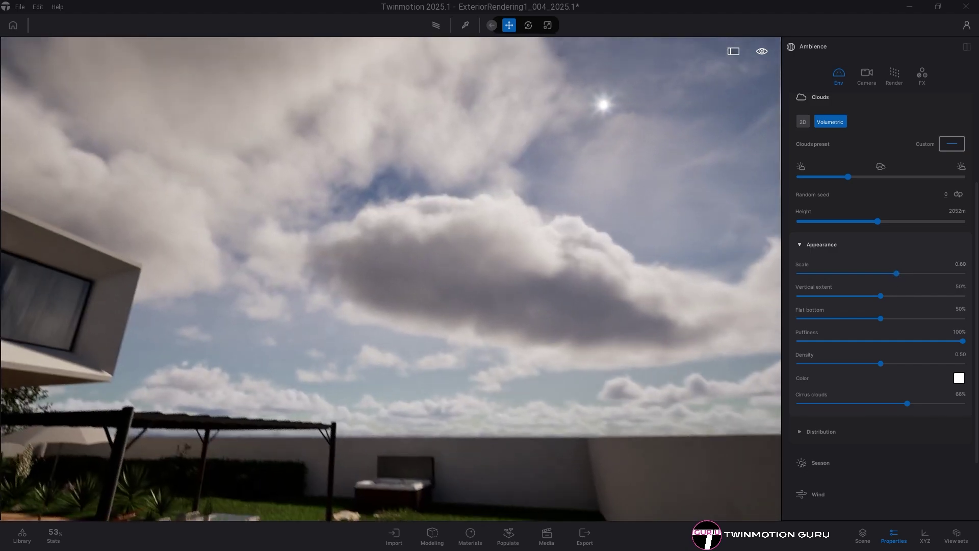
{"action": "right_click_drag", "start_coordinate": [701, 290], "coordinate": [644, 163]}
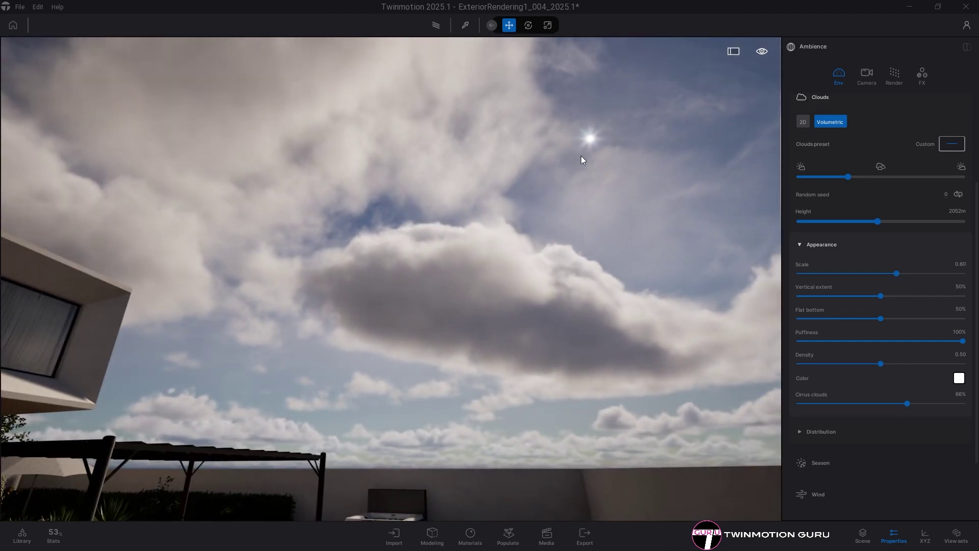
{"action": "right_click_drag", "start_coordinate": [491, 246], "coordinate": [426, 95]}
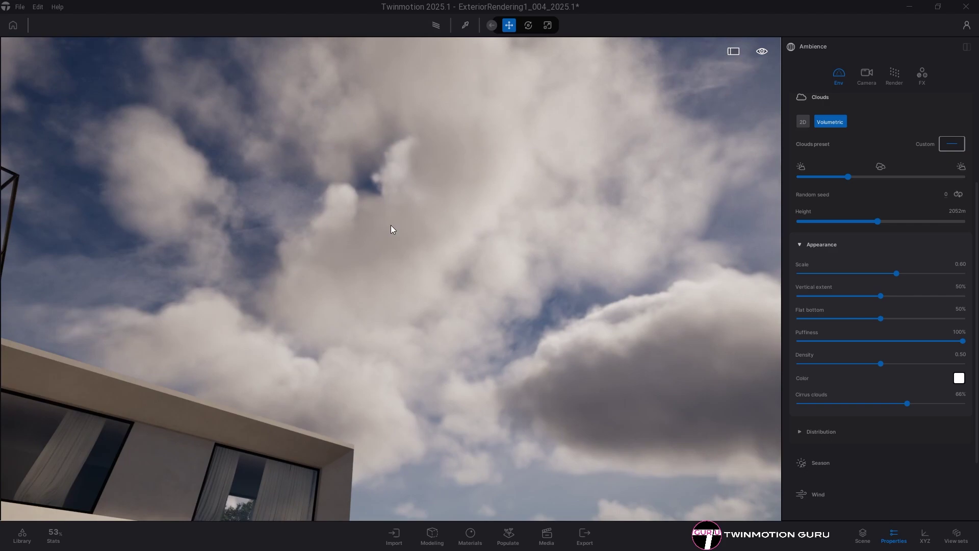
{"action": "right_click_drag", "start_coordinate": [428, 230], "coordinate": [459, 344]}
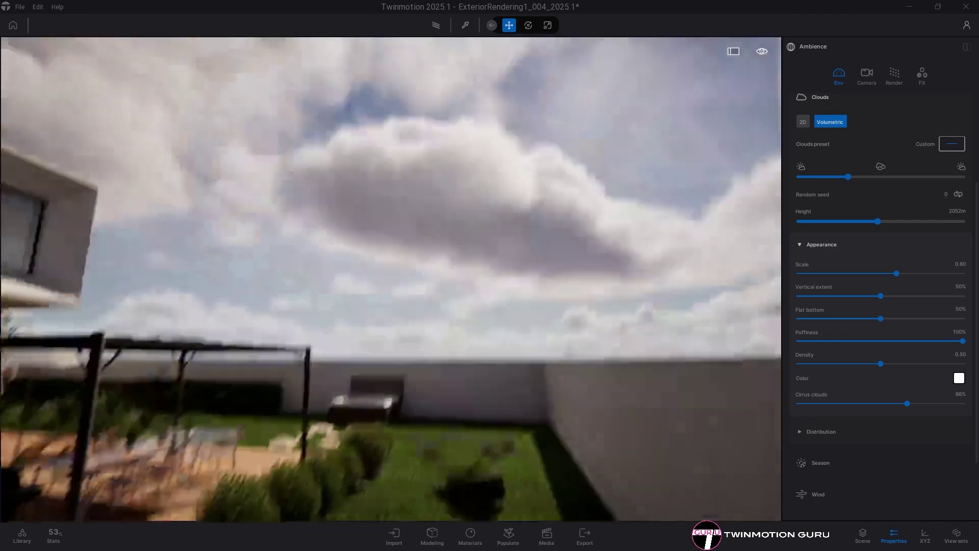
{"action": "right_click_drag", "start_coordinate": [490, 290], "coordinate": [501, 163]}
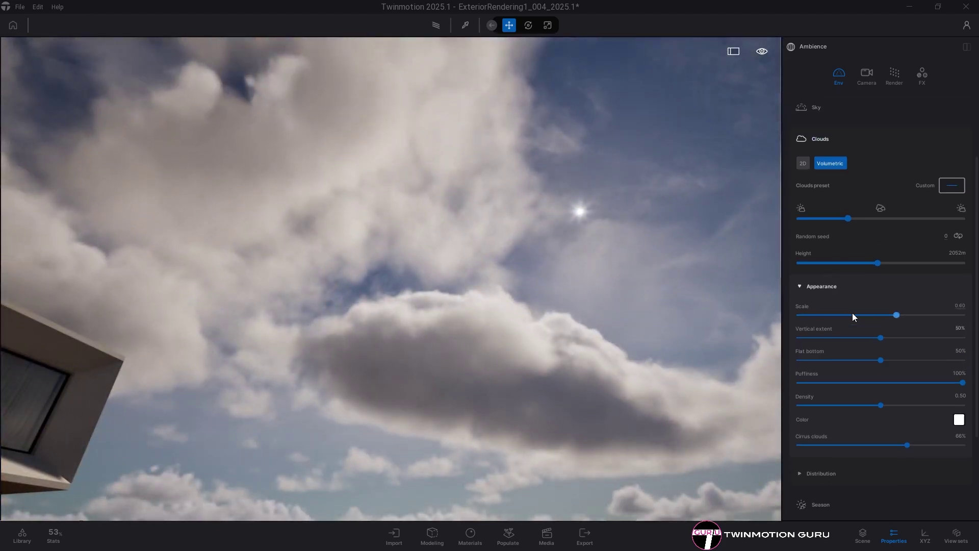
{"action": "scroll", "coordinate": [853, 313], "scroll_direction": "up", "scroll_amount": 2}
Randomize the cloud seed and fly through the garden past the hot tub to face the house.
{"action": "left_click", "coordinate": [958, 264]}
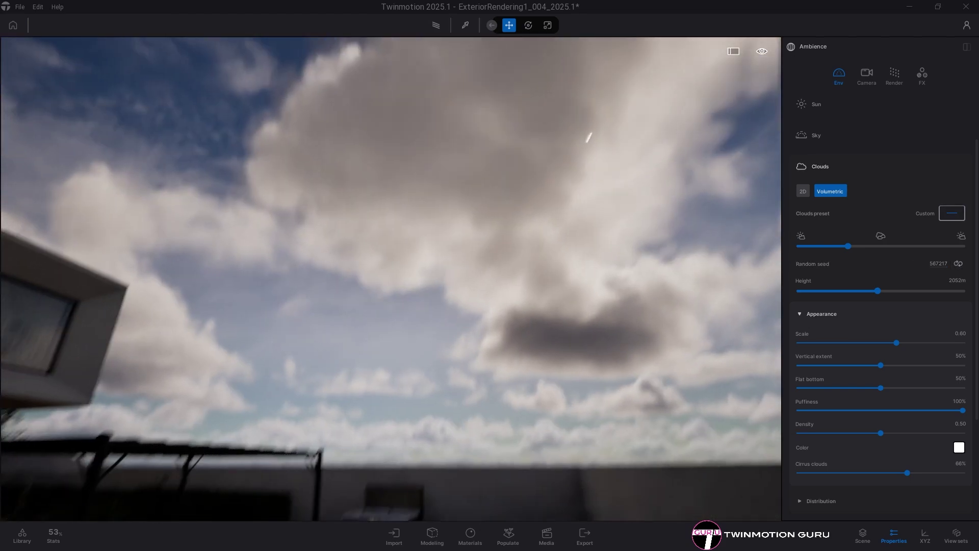
{"action": "right_click_drag", "start_coordinate": [503, 162], "coordinate": [498, 345]}
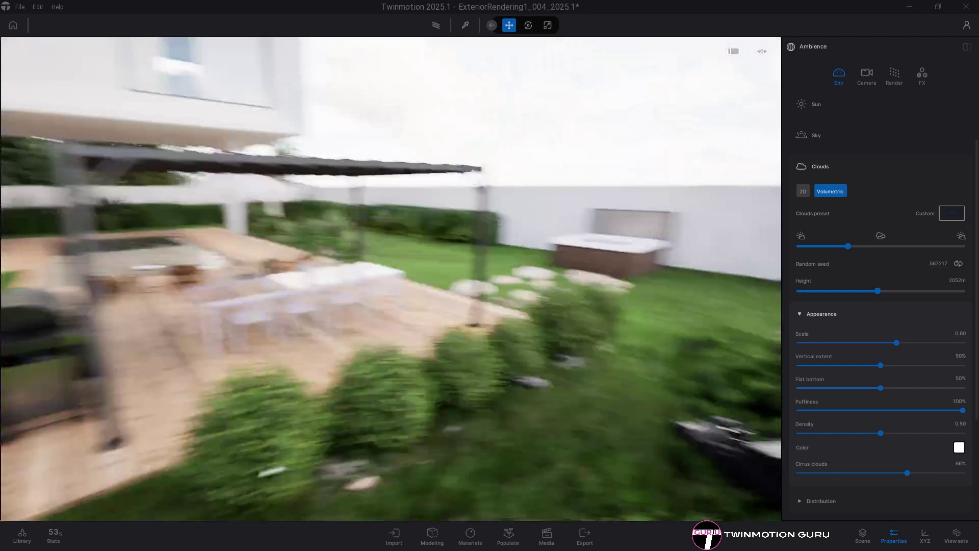
{"action": "right_click_drag", "start_coordinate": [383, 276], "coordinate": [398, 230]}
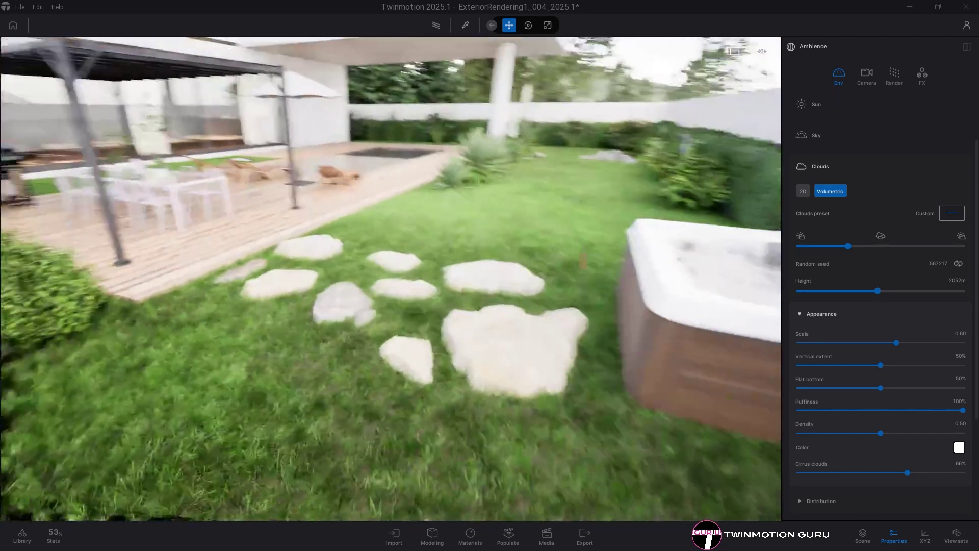
{"action": "right_click_drag", "start_coordinate": [460, 306], "coordinate": [486, 261]}
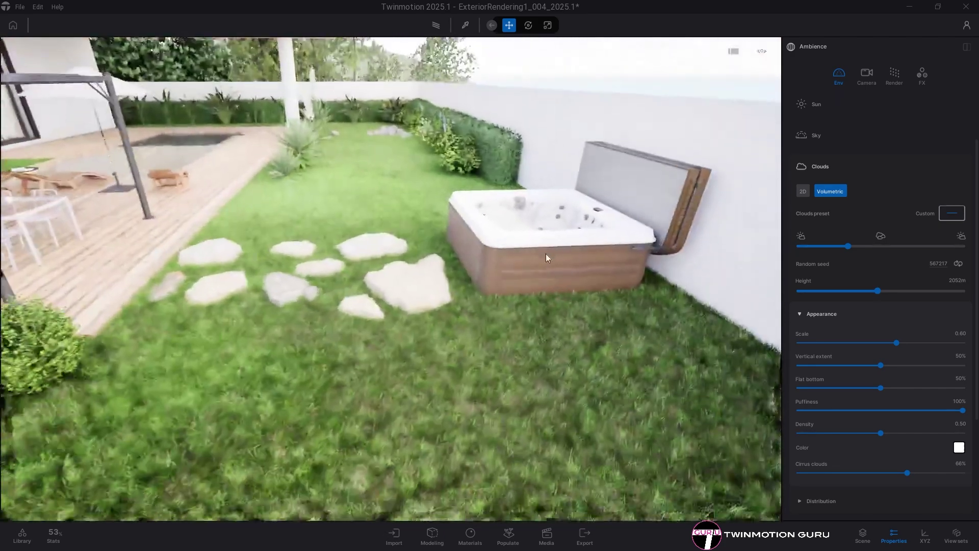
{"action": "right_click_drag", "start_coordinate": [567, 370], "coordinate": [307, 429]}
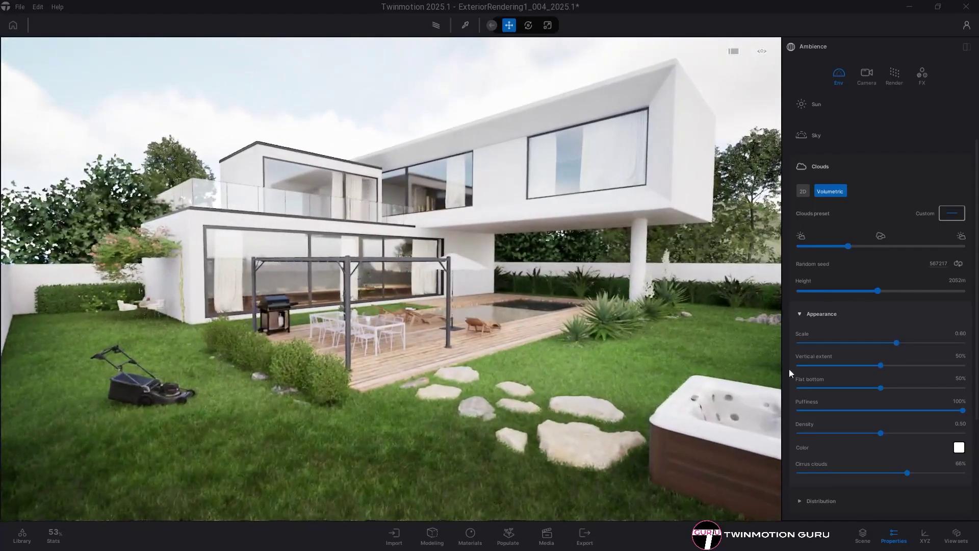
{"action": "scroll", "coordinate": [867, 317], "scroll_direction": "down", "scroll_amount": 2}
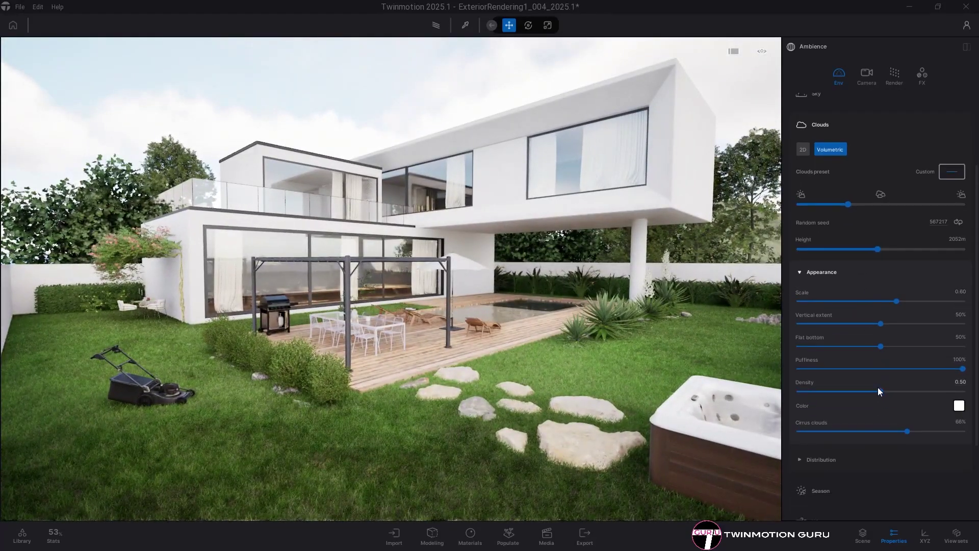
Reduce the cloud density while checking the sky and lawn.
{"action": "left_click_drag", "start_coordinate": [880, 391], "coordinate": [813, 392]}
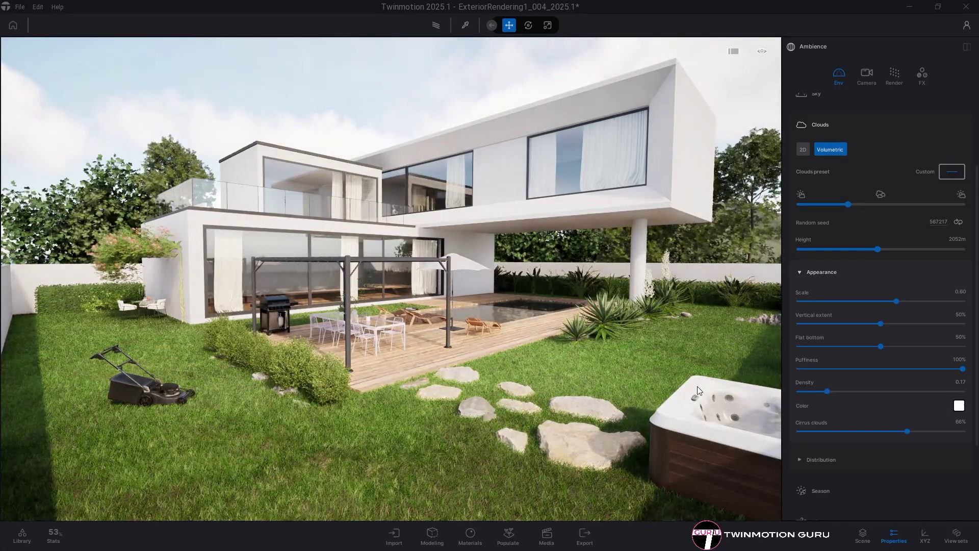
{"action": "right_click_drag", "start_coordinate": [534, 383], "coordinate": [534, 247]}
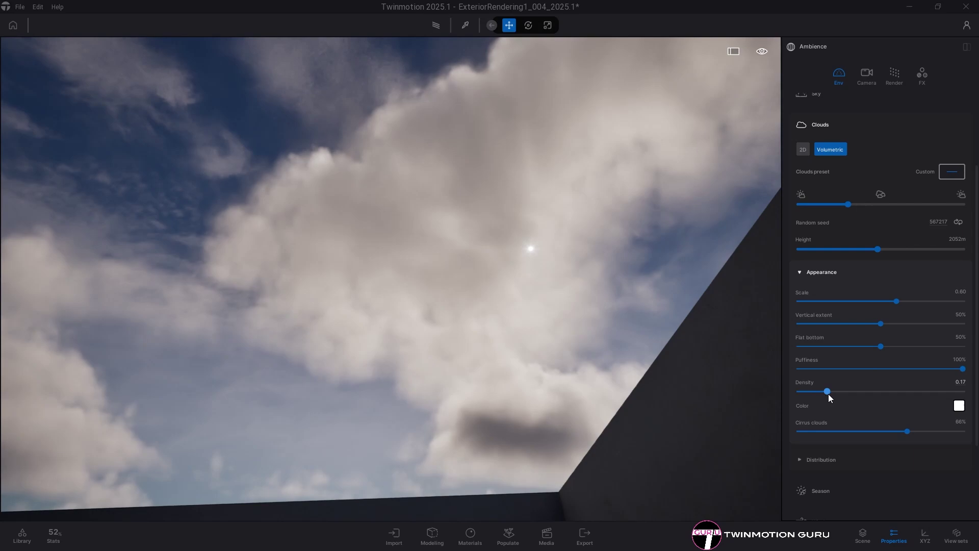
{"action": "mouse_move", "coordinate": [828, 391]}
{"action": "left_mouse_down"}
{"action": "mouse_move", "coordinate": [805, 392]}
{"action": "mouse_move", "coordinate": [879, 392]}
{"action": "mouse_move", "coordinate": [809, 393]}
{"action": "left_mouse_up"}
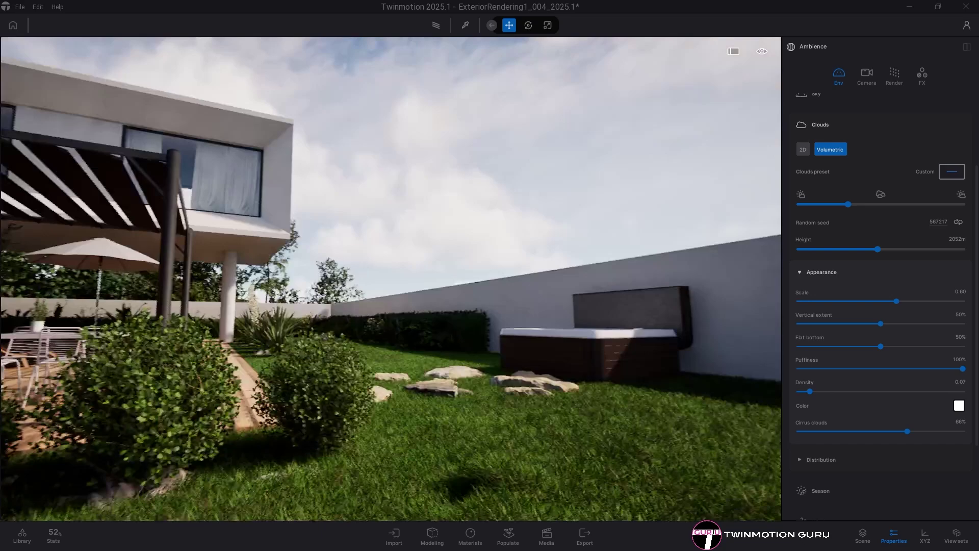
{"action": "right_click_drag", "start_coordinate": [383, 306], "coordinate": [475, 199]}
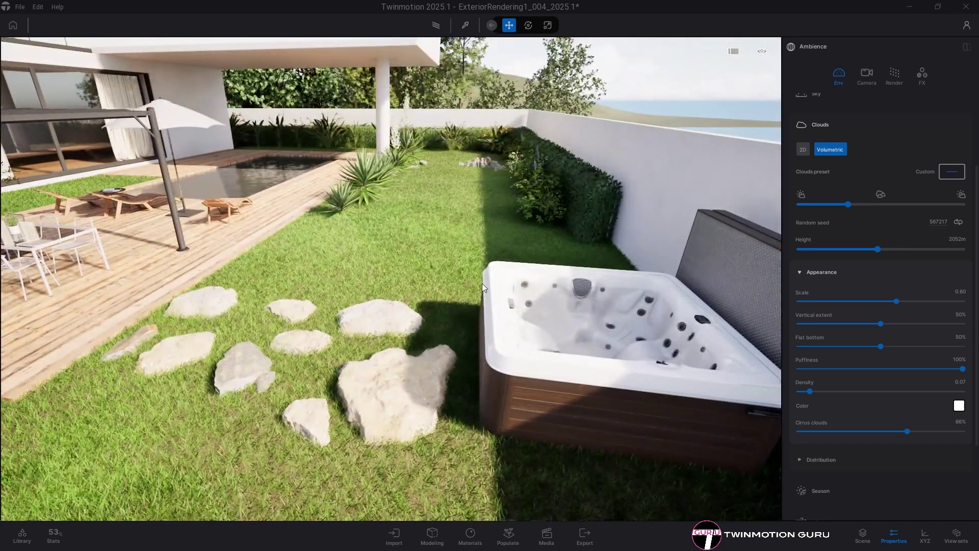
Try density 0.24, then settle the cloud density at 0.12.
{"action": "left_click_drag", "start_coordinate": [812, 392], "coordinate": [838, 393]}
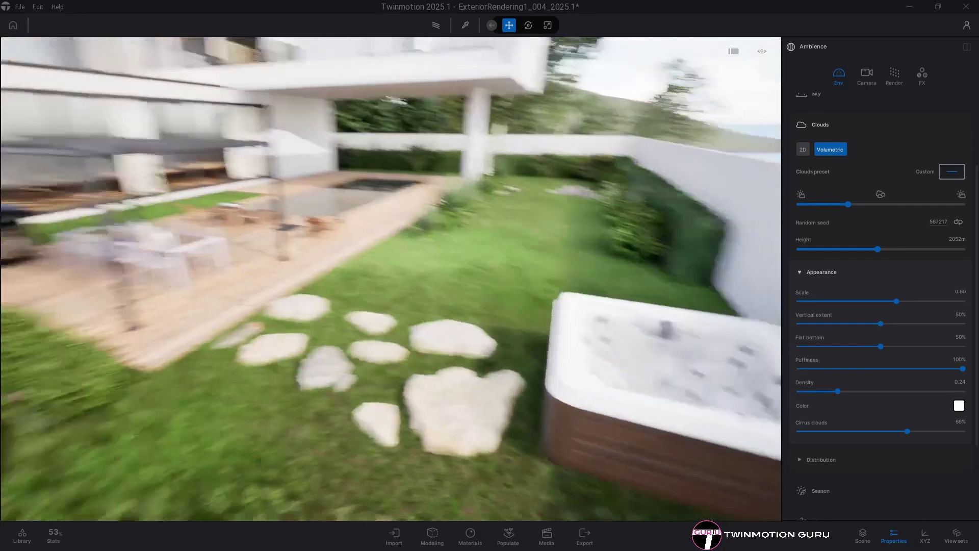
{"action": "right_click_drag", "start_coordinate": [503, 221], "coordinate": [536, 345]}
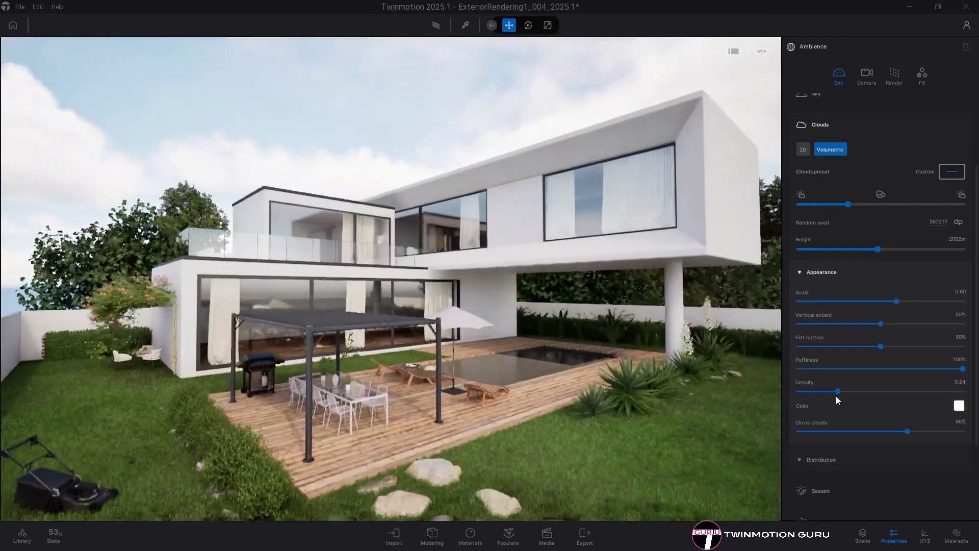
{"action": "mouse_move", "coordinate": [838, 393]}
{"action": "left_mouse_down"}
{"action": "mouse_move", "coordinate": [860, 392]}
{"action": "mouse_move", "coordinate": [819, 392]}
{"action": "left_mouse_up"}
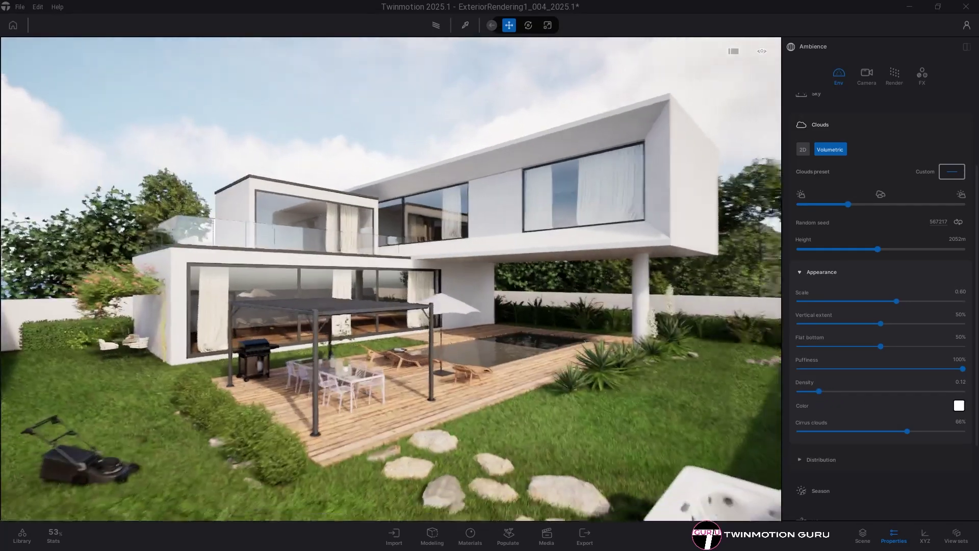
{"action": "right_click_drag", "start_coordinate": [628, 374], "coordinate": [780, 363]}
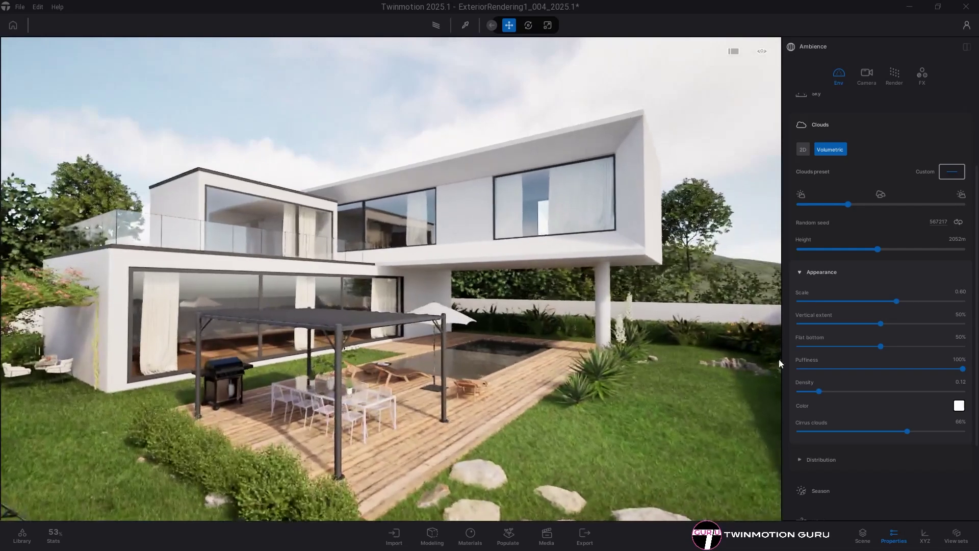
{"action": "scroll", "coordinate": [890, 364], "scroll_direction": "up", "scroll_amount": 3}
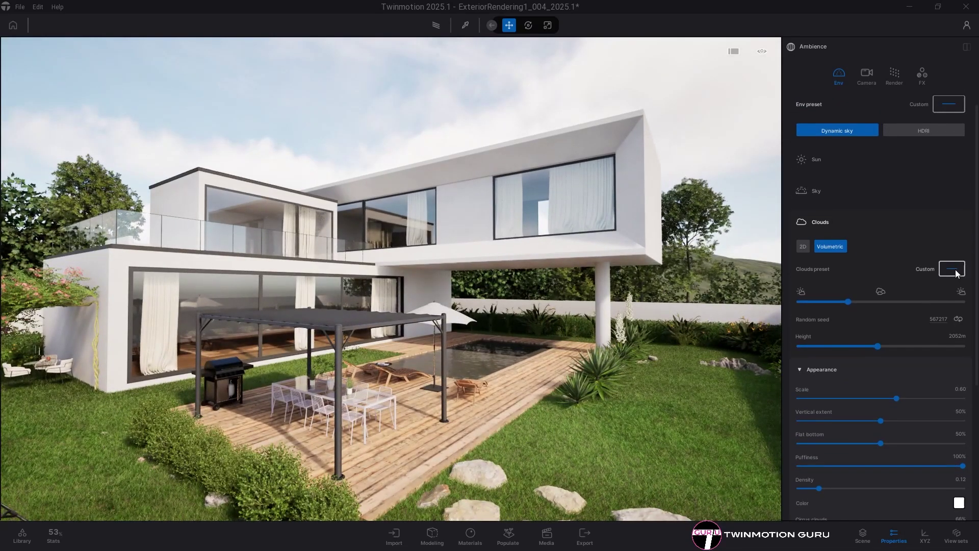
Save the customized clouds as the personal preset Clouds 01.
{"action": "left_click", "coordinate": [953, 270]}
{"action": "left_click", "coordinate": [712, 127]}
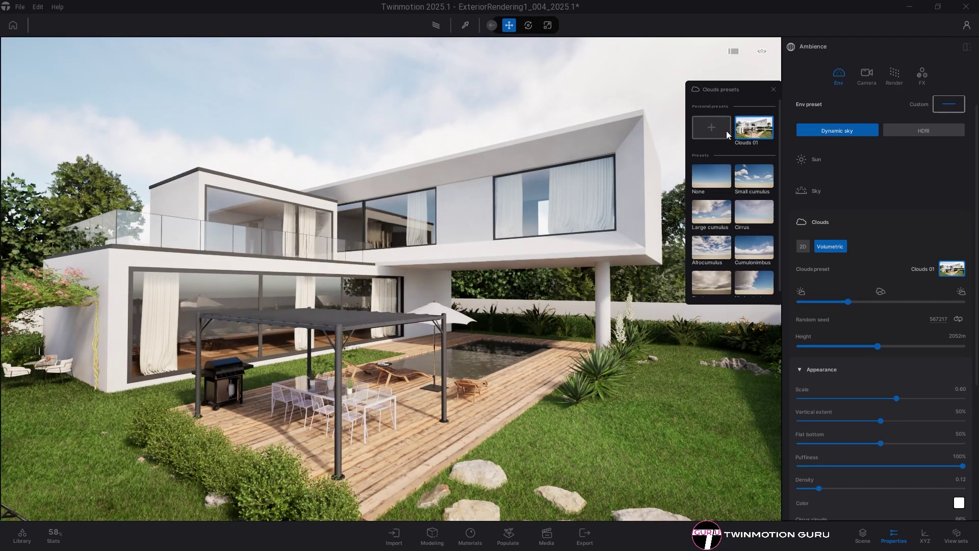
{"action": "right_click_drag", "start_coordinate": [572, 216], "coordinate": [459, 268]}
{"action": "scroll", "coordinate": [736, 211], "scroll_direction": "down", "scroll_amount": 1}
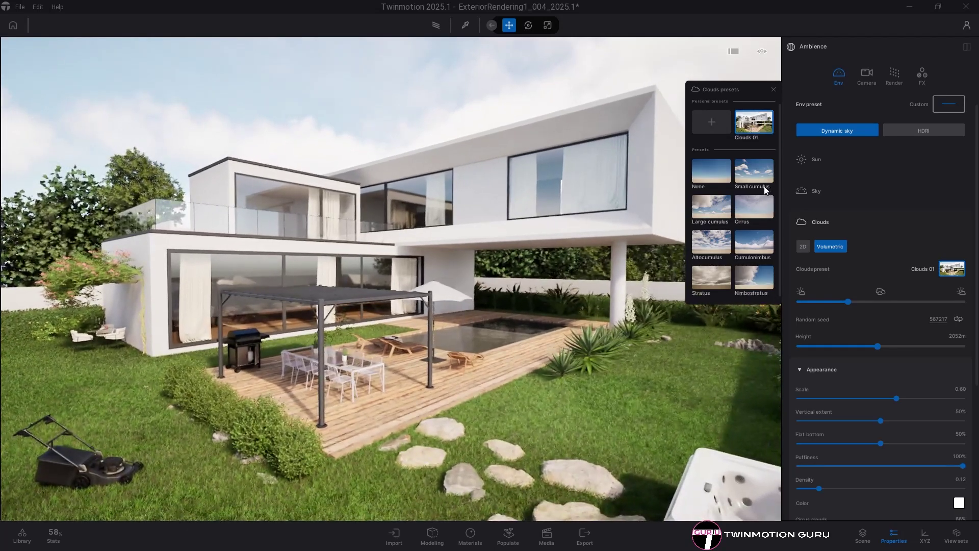
Try the Large cumulus, Cirrus, Cumulonimbus and Altocumulus built-in cloud presets.
{"action": "left_click", "coordinate": [748, 167]}
{"action": "left_click", "coordinate": [711, 201]}
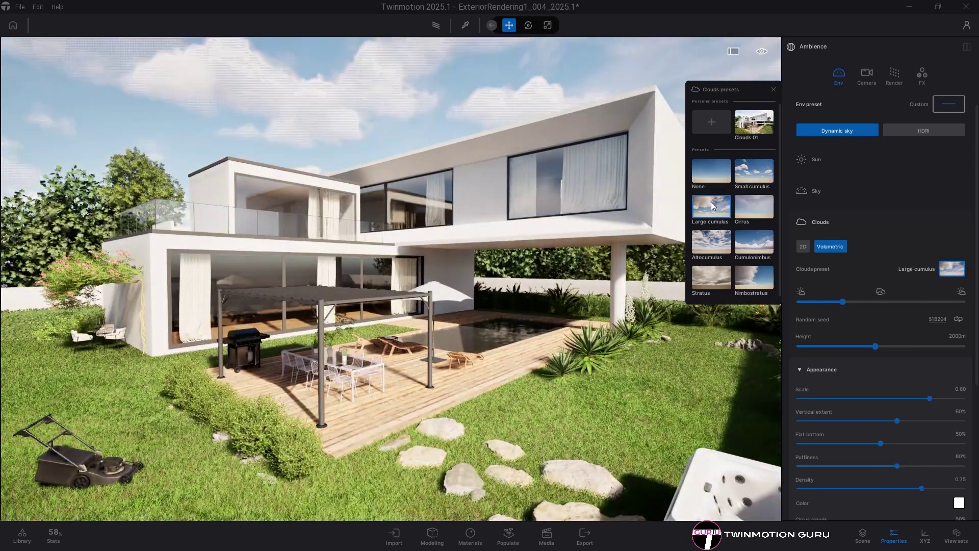
{"action": "left_click", "coordinate": [745, 209]}
{"action": "left_click", "coordinate": [748, 240]}
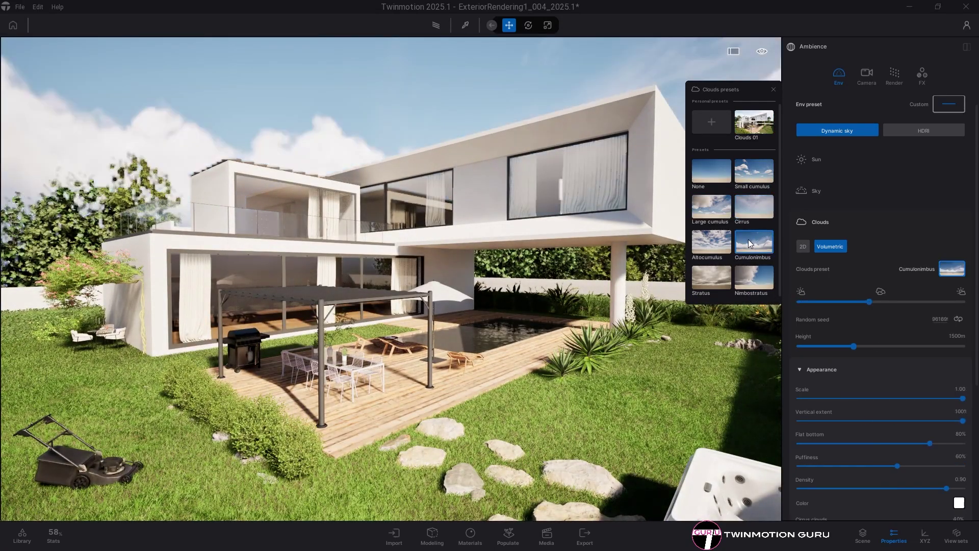
{"action": "left_click", "coordinate": [712, 242]}
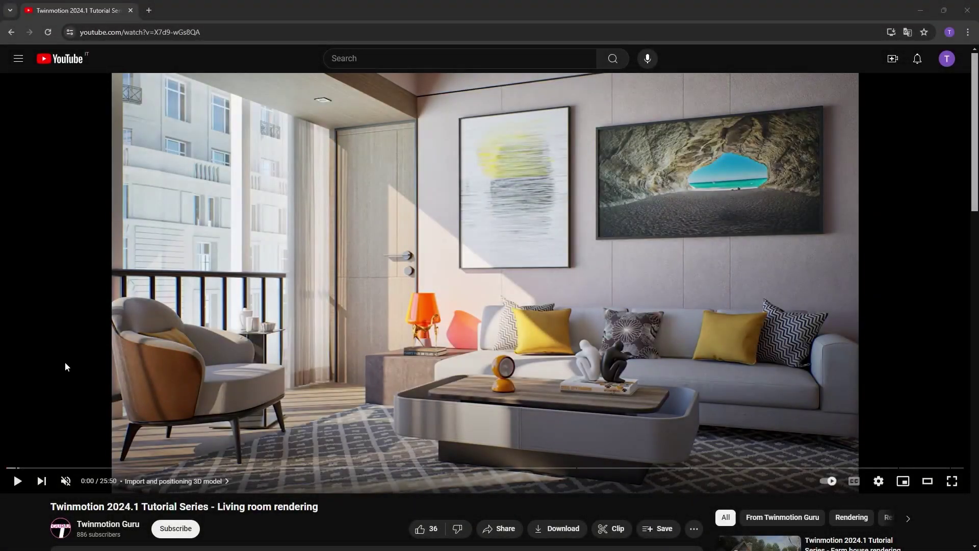
{"action": "scroll", "coordinate": [66, 361], "scroll_direction": "down", "scroll_amount": 2}
Subscribe to the channel with all notifications and start writing a comment.
{"action": "left_click", "coordinate": [176, 375]}
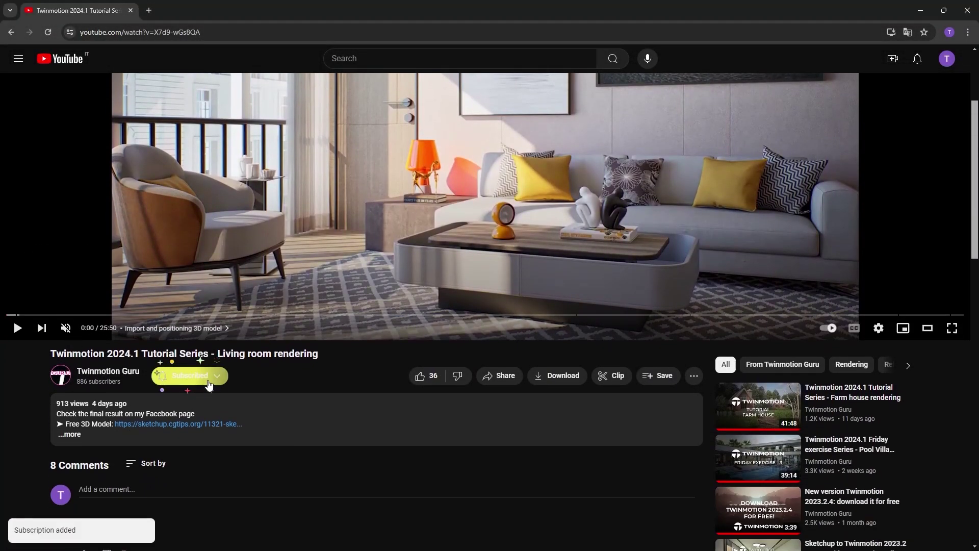
{"action": "left_click", "coordinate": [211, 375]}
{"action": "left_click", "coordinate": [198, 398]}
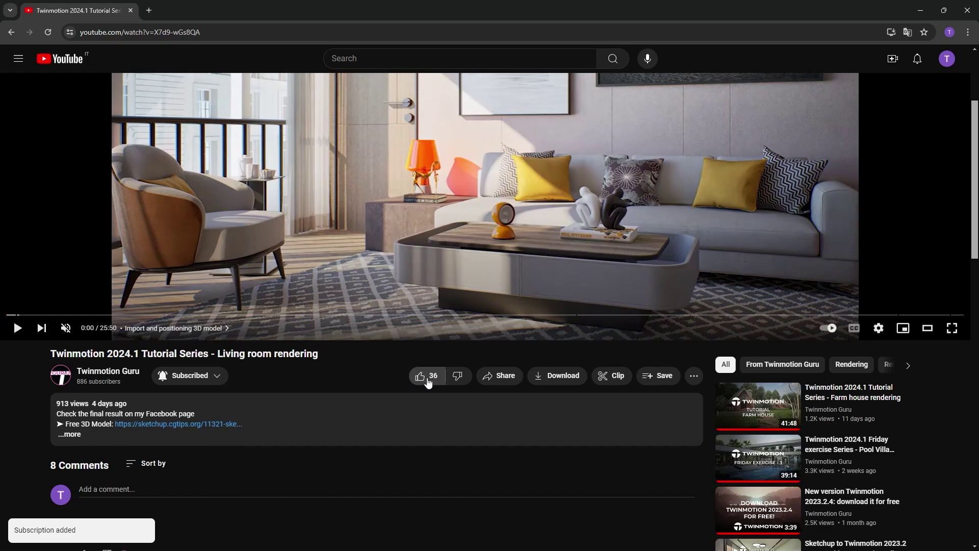
{"action": "scroll", "coordinate": [302, 384], "scroll_direction": "down", "scroll_amount": 2}
{"action": "left_click", "coordinate": [187, 354]}
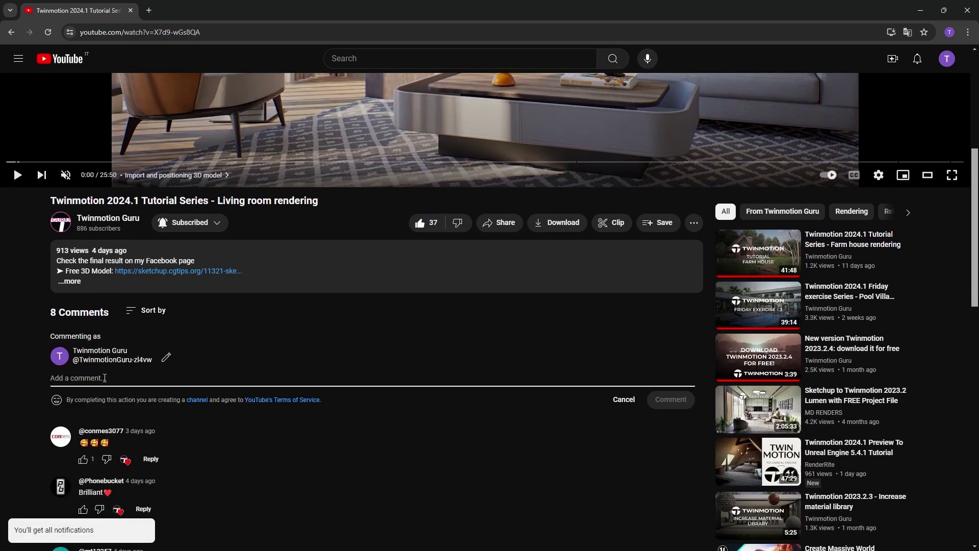